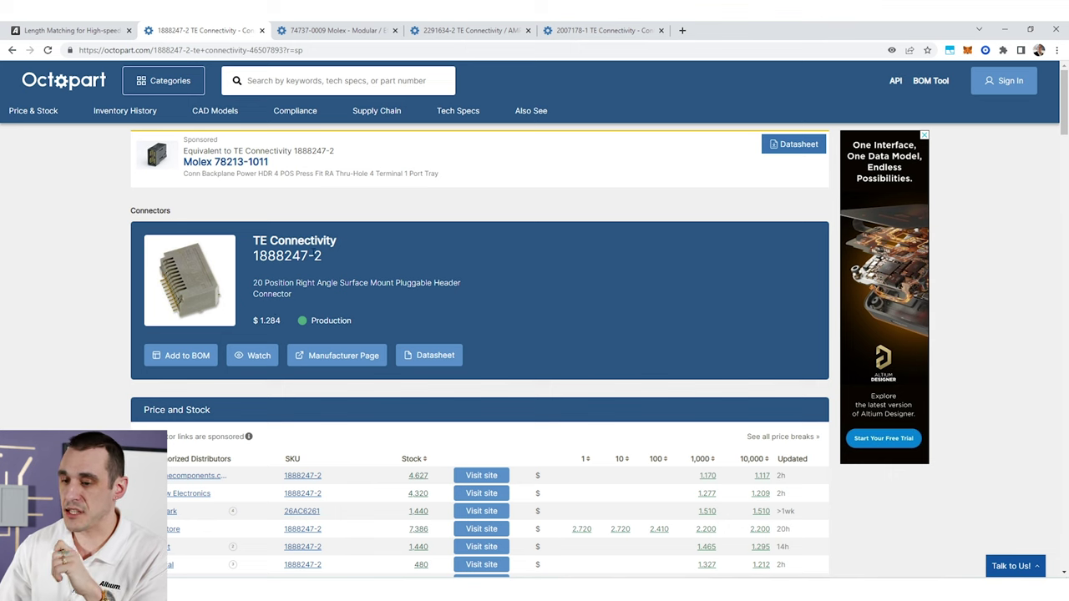
- Show the Molex 74737-0009 SFP cage page, marked obsolete with $1.719 pricing
{"action": "left_click", "coordinate": [359, 28]}
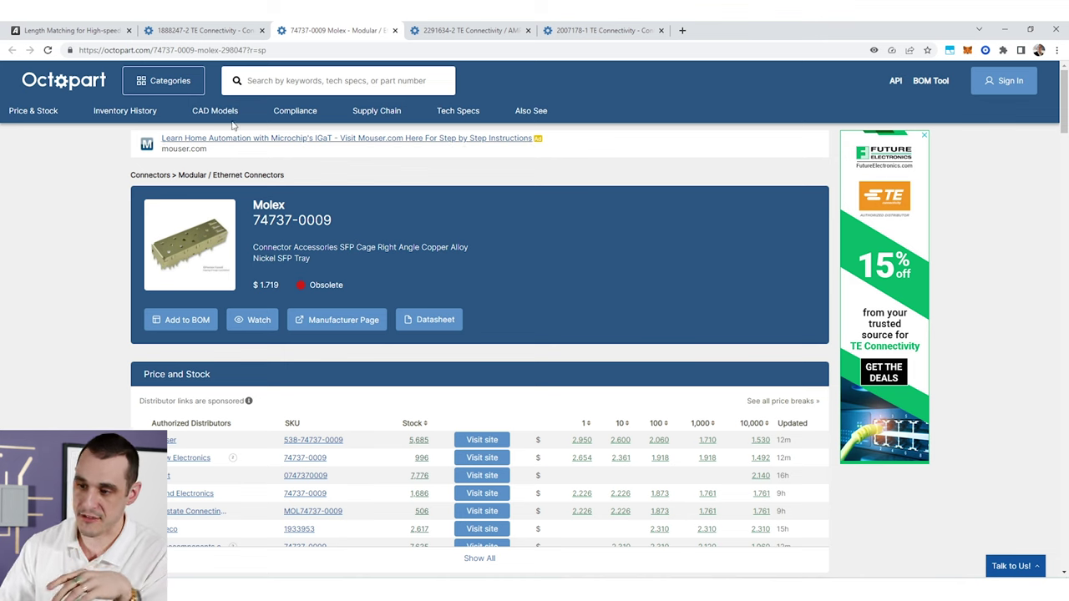
- Review the TE 2291634-2 cage assembly page zoomed in, then move to the TE 2007178-1 SFP+ cage page
{"action": "left_click", "coordinate": [463, 30]}
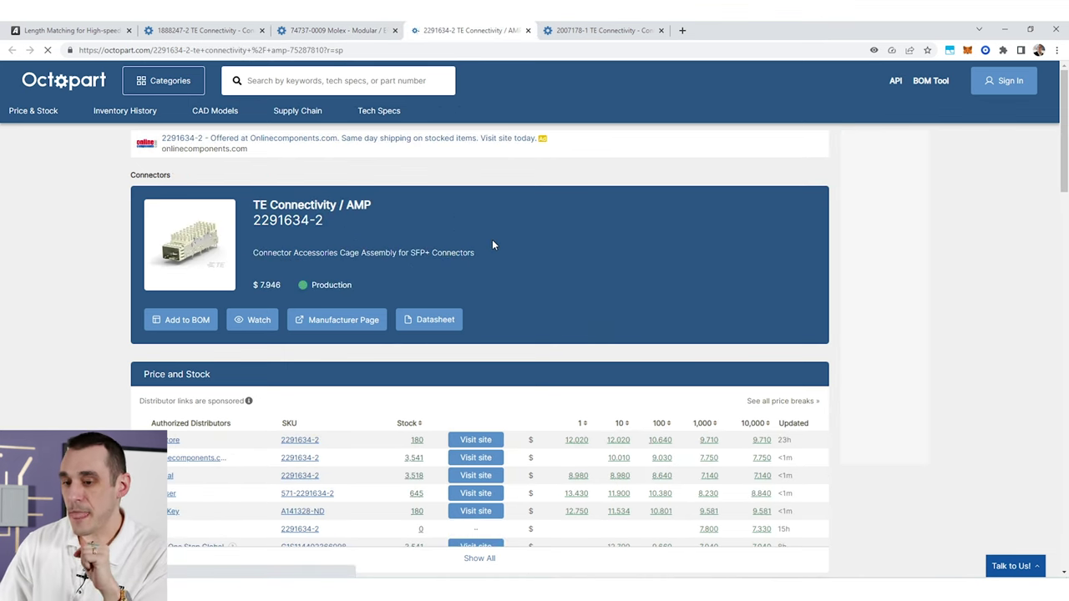
{"action": "scroll", "coordinate": [38, 377], "scroll_direction": "up", "scroll_amount": 3, "text": "ctrl"}
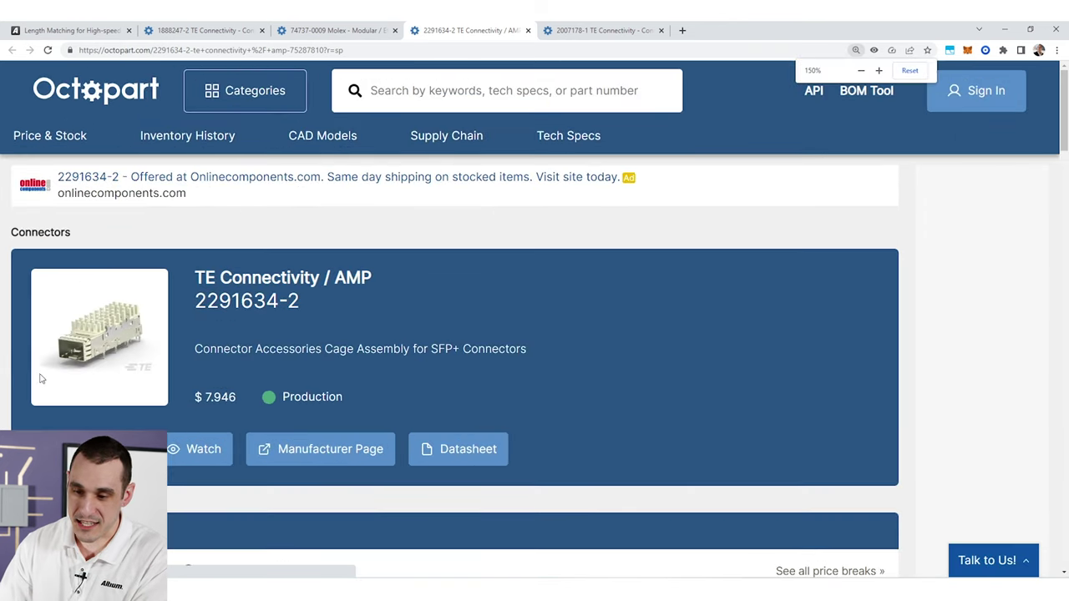
{"action": "scroll", "coordinate": [39, 377], "scroll_direction": "up", "scroll_amount": 3, "text": "ctrl"}
{"action": "scroll", "coordinate": [92, 392], "scroll_direction": "down", "scroll_amount": 2}
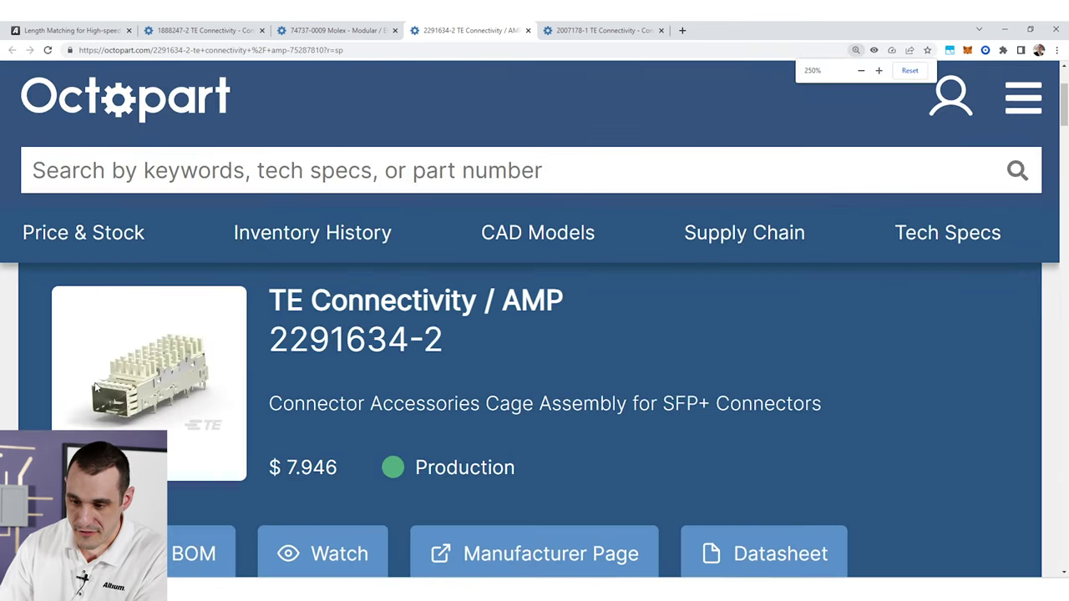
{"action": "scroll", "coordinate": [102, 381], "scroll_direction": "up", "scroll_amount": 1}
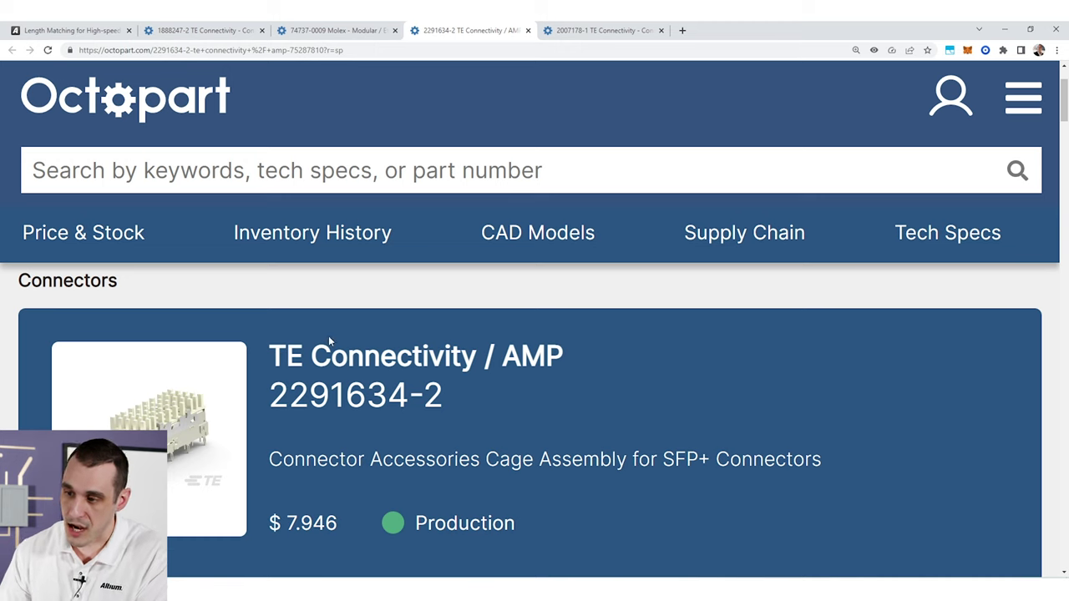
{"action": "left_click", "coordinate": [593, 30]}
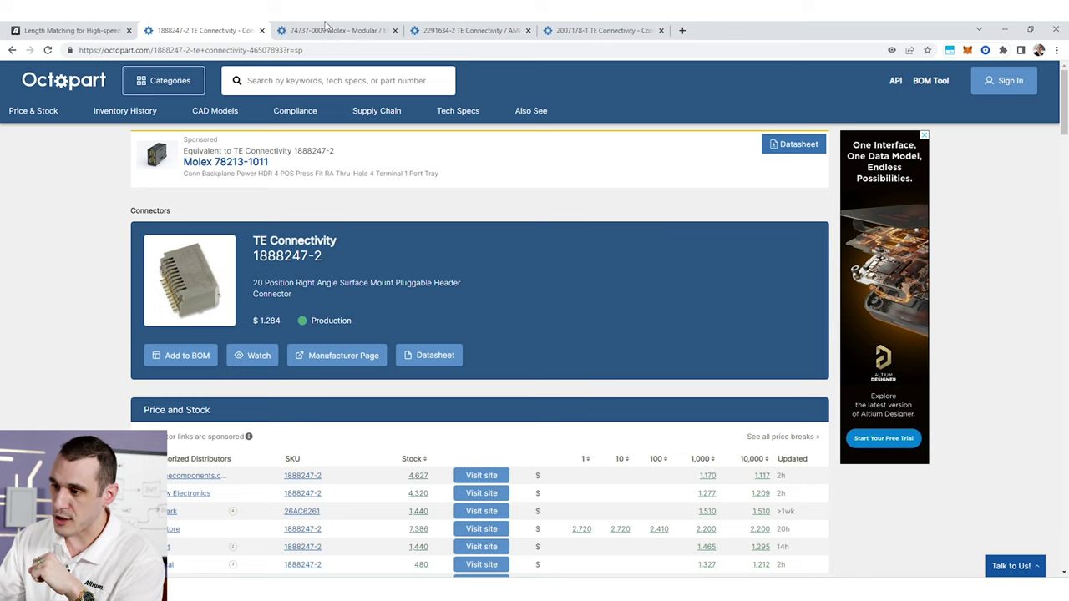
{"action": "left_click", "coordinate": [326, 27]}
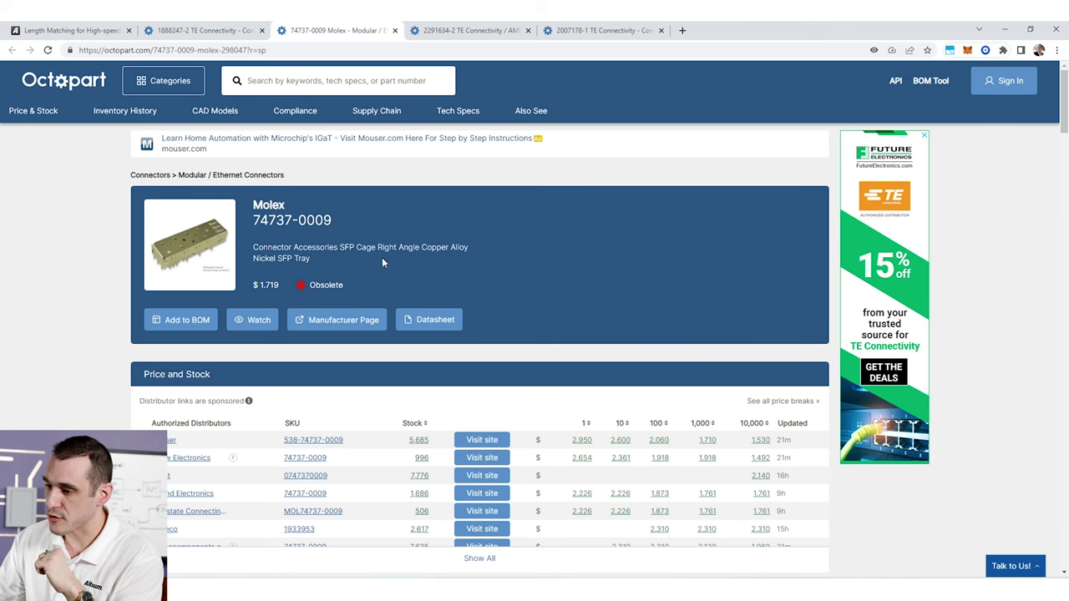
- Return to the TE 1888247-2 connector page, select its part number, and switch to Altium Designer
{"action": "left_click", "coordinate": [158, 27]}
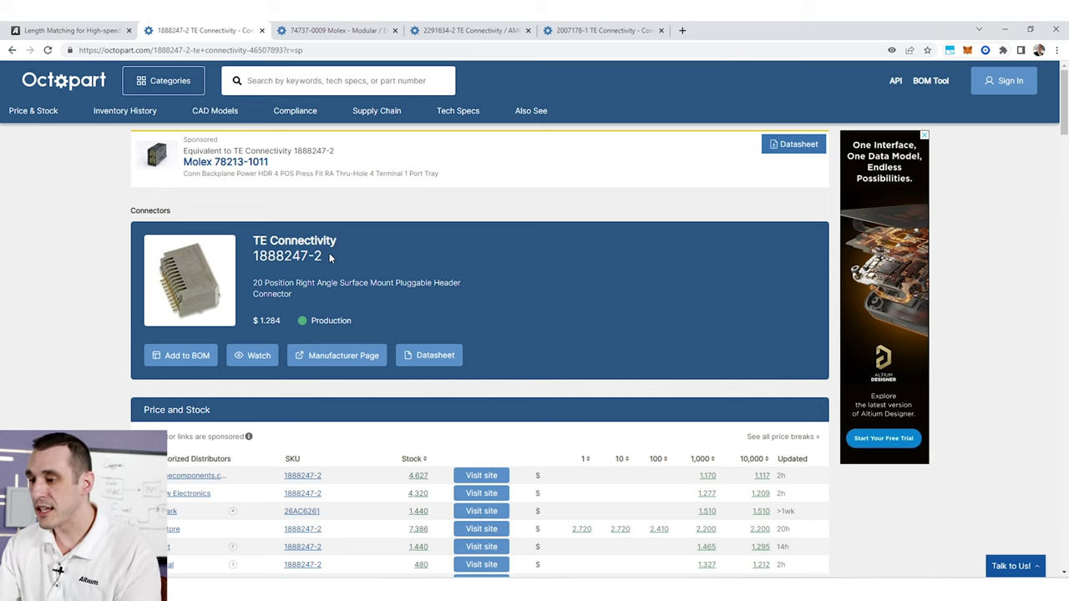
{"action": "left_click_drag", "start_coordinate": [331, 259], "coordinate": [251, 259]}
{"action": "key", "text": "ctrl+c"}
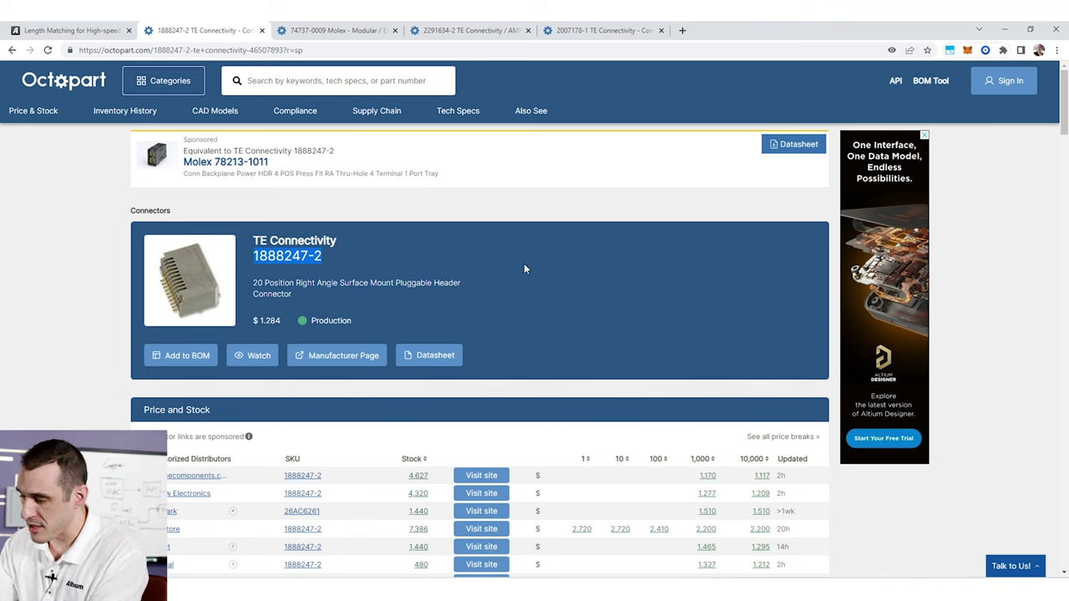
{"action": "key", "text": "alt+Tab"}
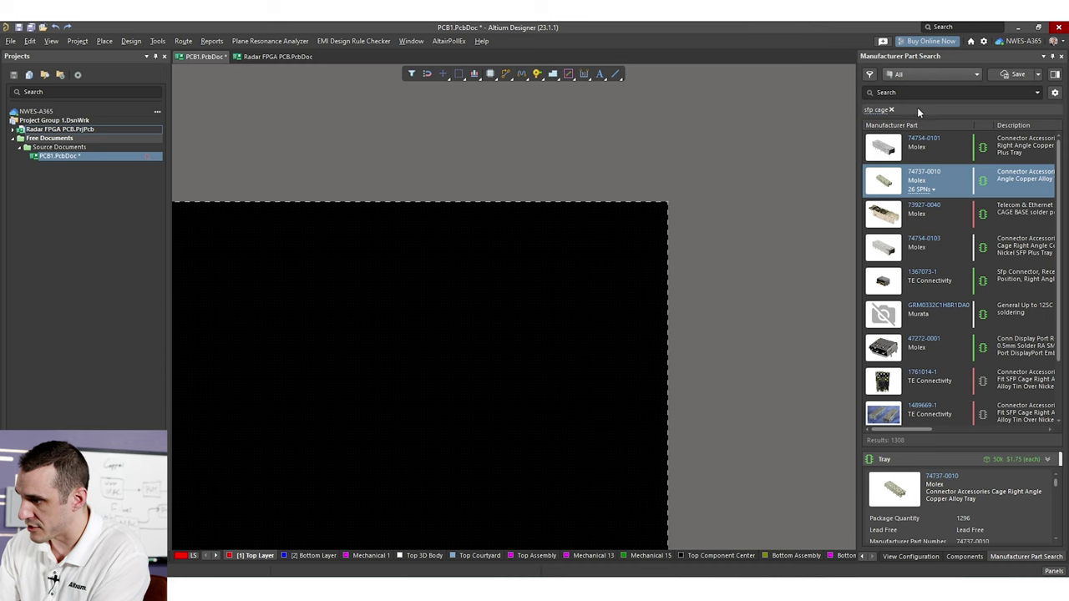
- Place the Molex 74737-0010 cage, flipped to the bottom side, at the board's right edge
{"action": "right_click", "coordinate": [1001, 181]}
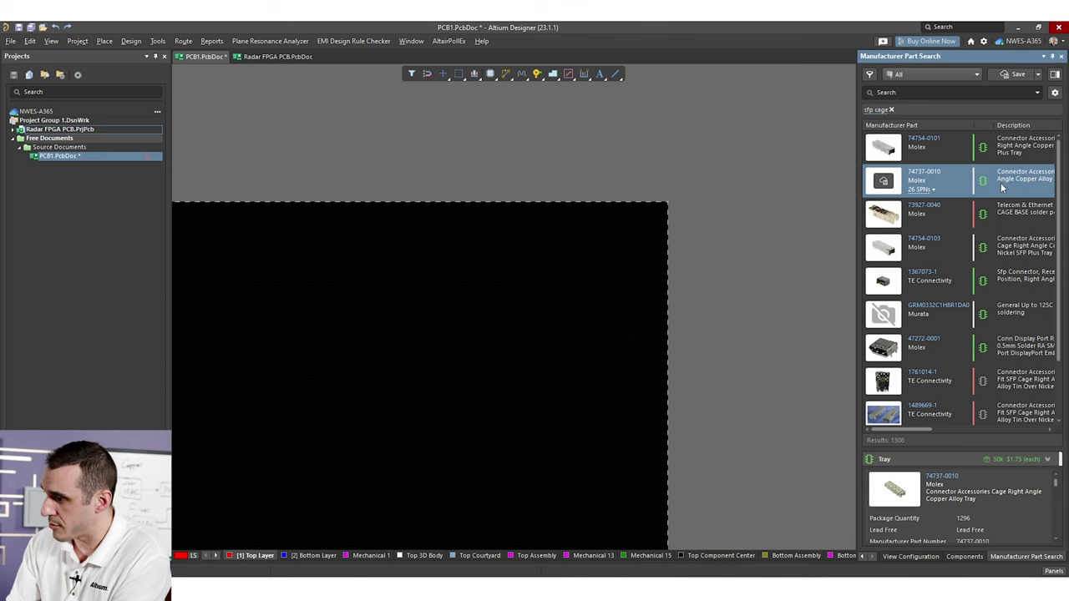
{"action": "left_click", "coordinate": [963, 211]}
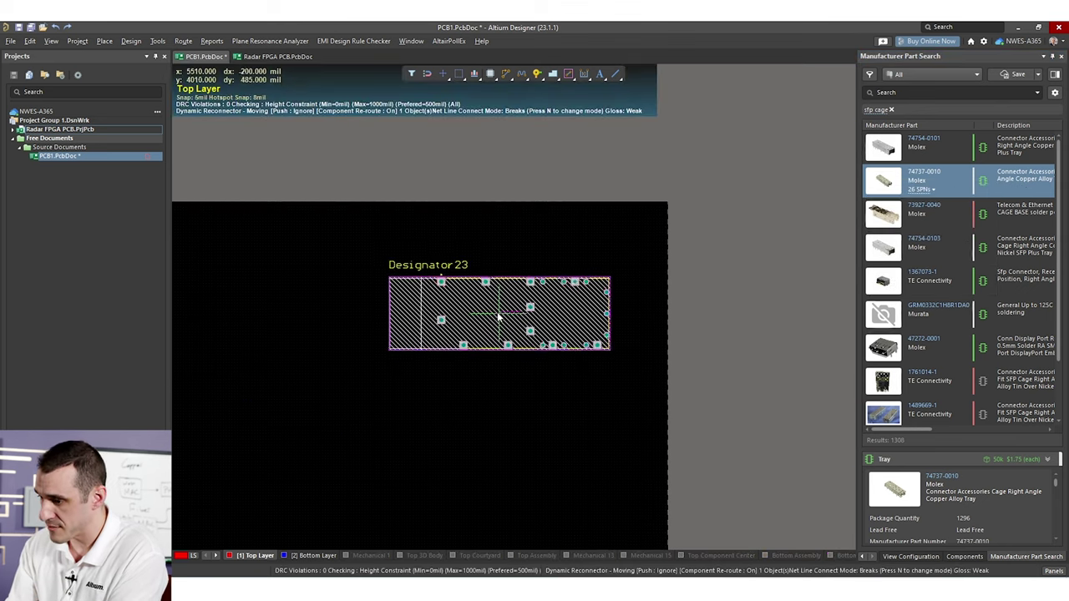
{"action": "key", "text": "l"}
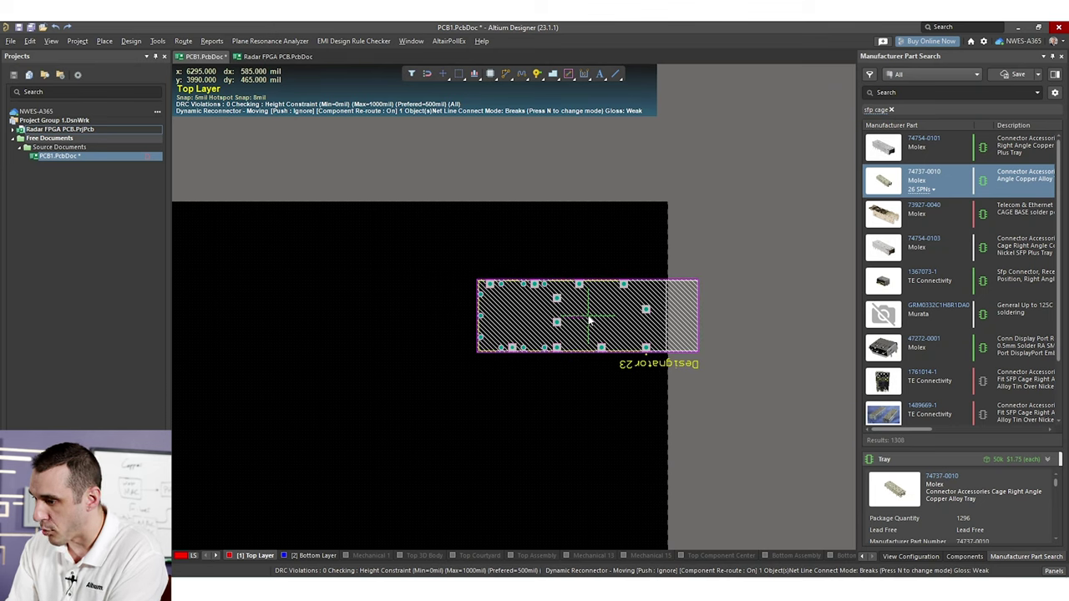
{"action": "left_click", "coordinate": [589, 320]}
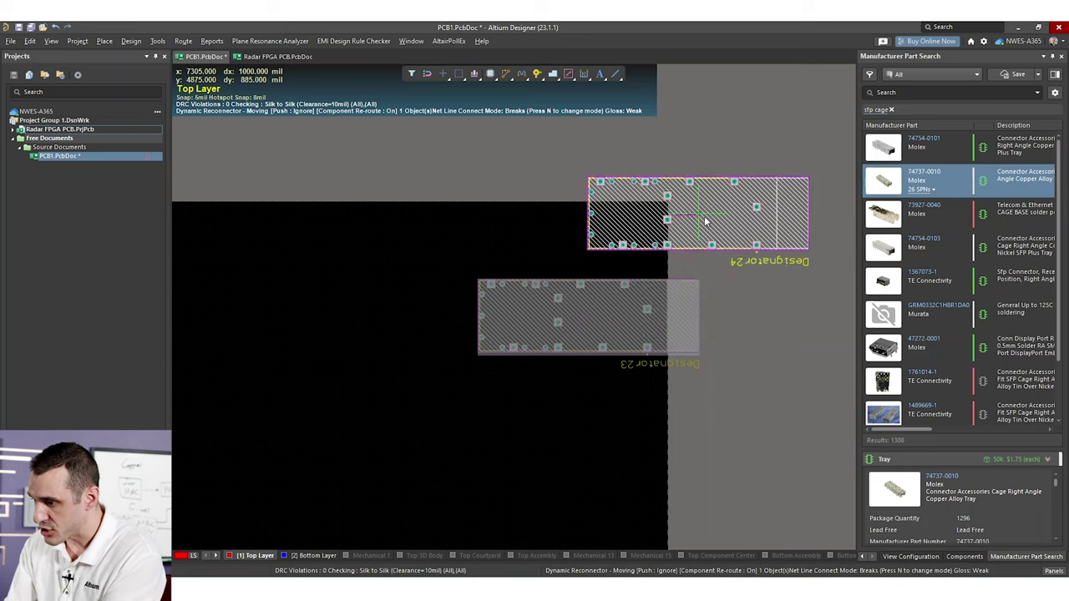
{"action": "key", "text": "Escape"}
{"action": "scroll", "coordinate": [681, 315], "scroll_direction": "up", "scroll_amount": 4, "text": "ctrl"}
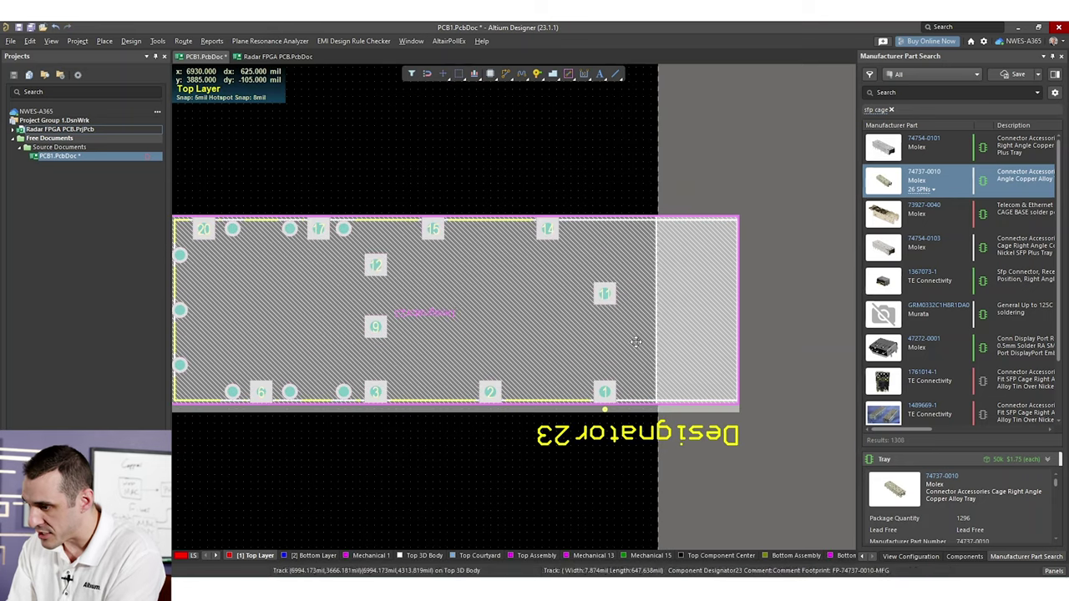
- Inspect the placed cage in 3D from an angled view, then return to 2D
{"action": "key", "text": "3"}
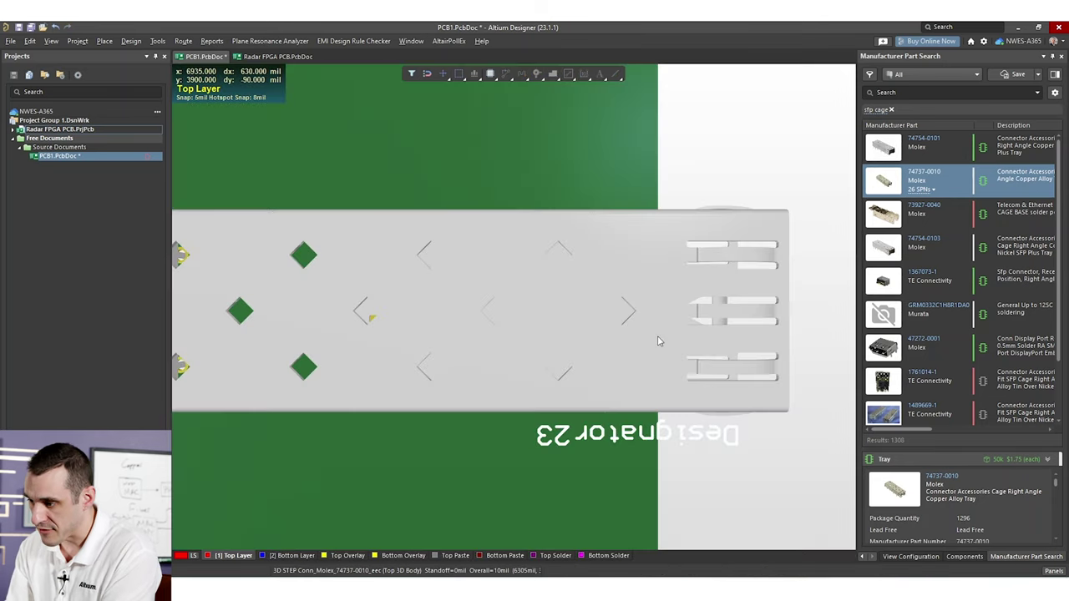
{"action": "right_click_drag", "start_coordinate": [657, 340], "coordinate": [392, 320], "text": "shift"}
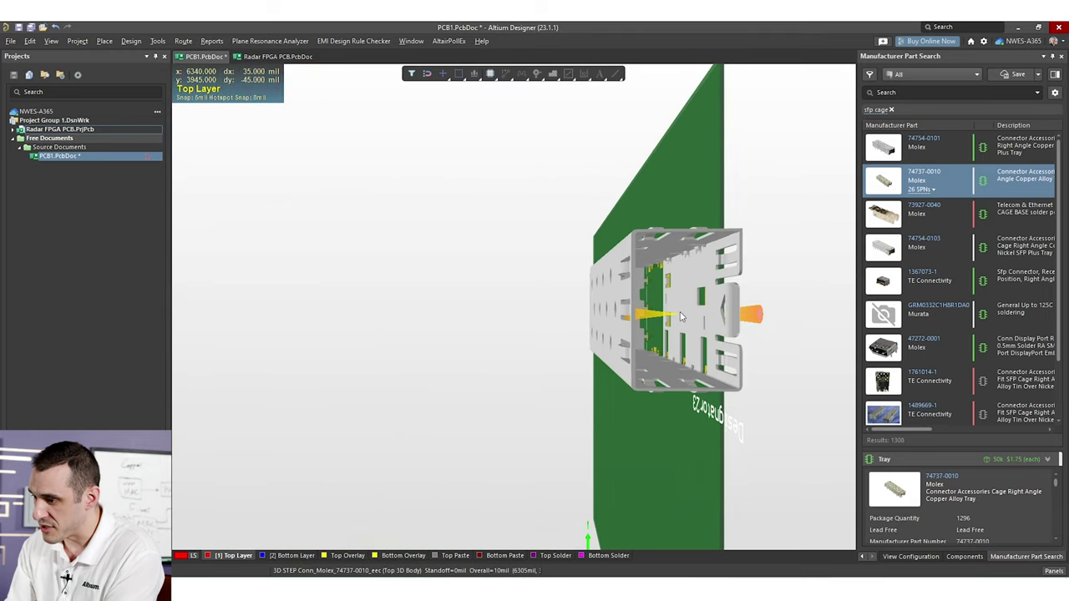
{"action": "left_click_drag", "start_coordinate": [681, 317], "coordinate": [586, 330]}
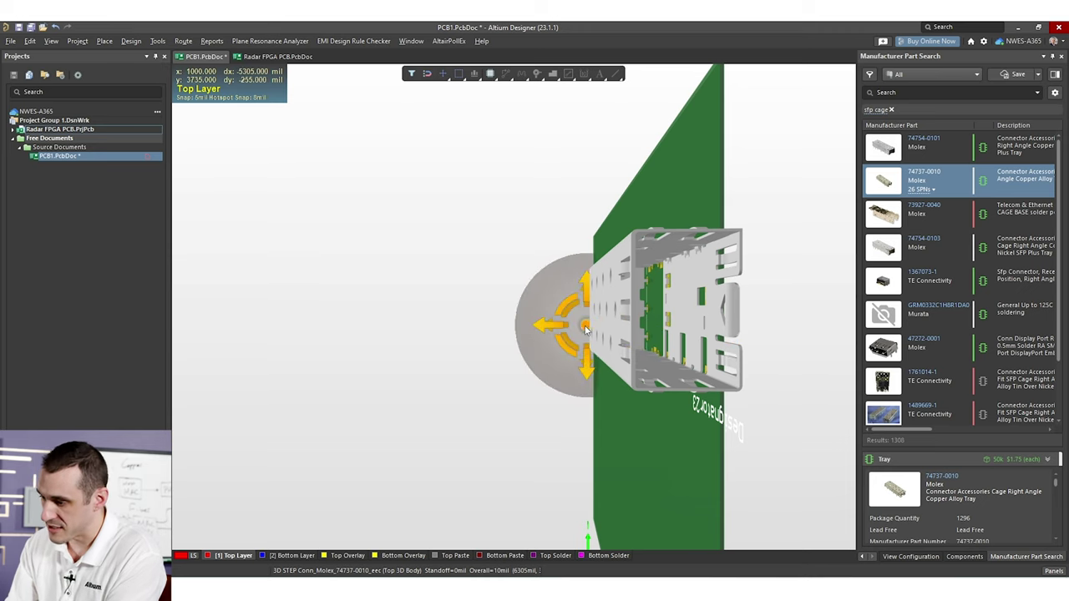
{"action": "right_click_drag", "start_coordinate": [587, 330], "coordinate": [418, 242], "text": "shift"}
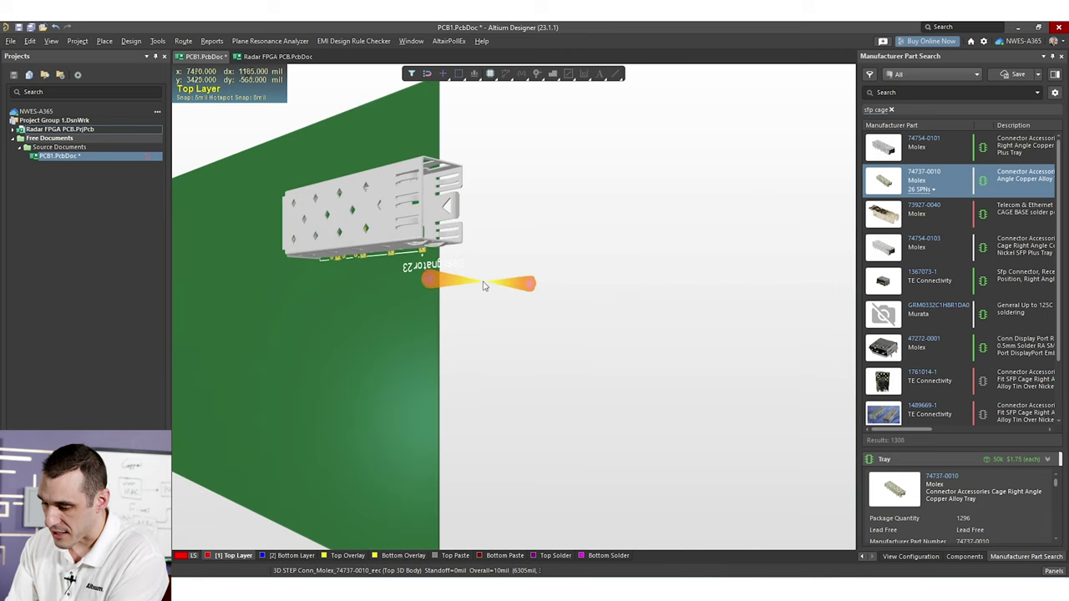
{"action": "key", "text": "2"}
{"action": "scroll", "coordinate": [589, 274], "scroll_direction": "down", "scroll_amount": 1, "text": "ctrl"}
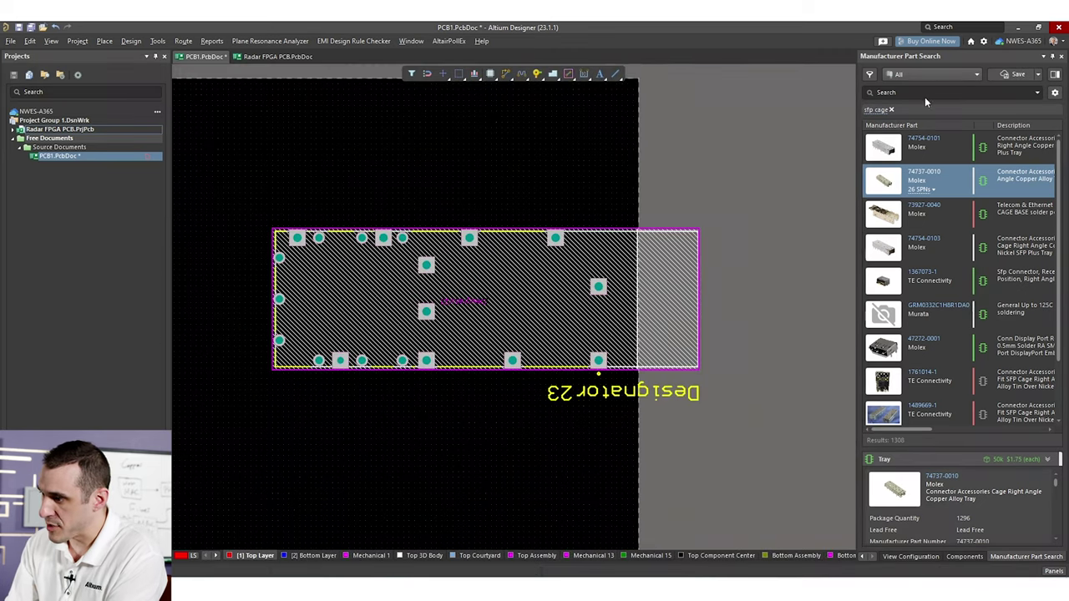
- Replace the 'sfp cage' filter with a part search for 1888247-2
{"action": "left_click", "coordinate": [891, 110]}
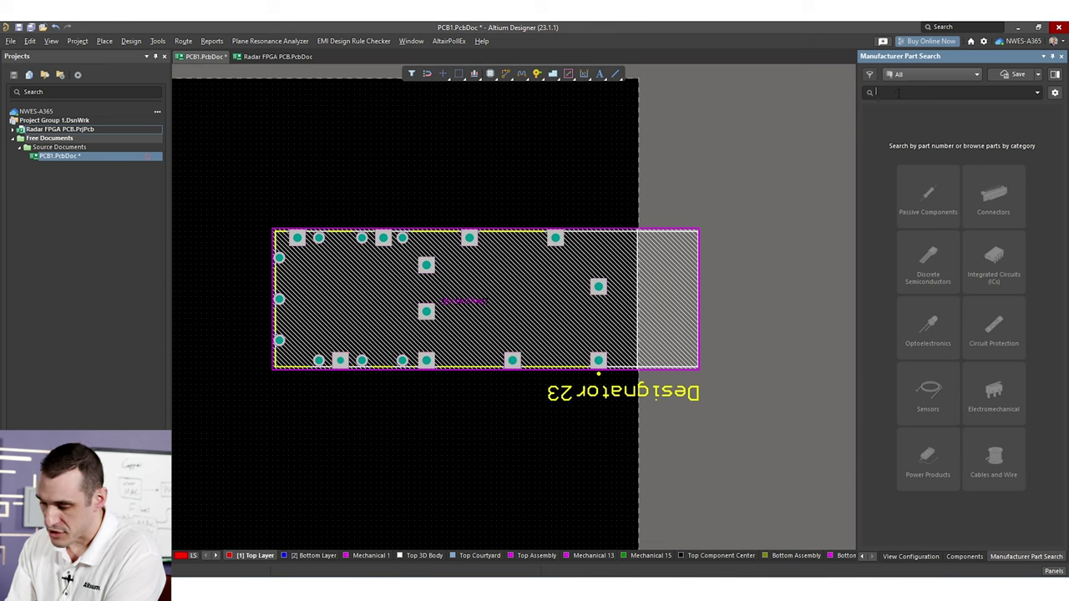
{"action": "key", "text": "ctrl+v"}
{"action": "key", "text": "Return"}
- Start placing the TE 1367073-1 SFP connector, rotated 90°
{"action": "left_click", "coordinate": [1020, 216]}
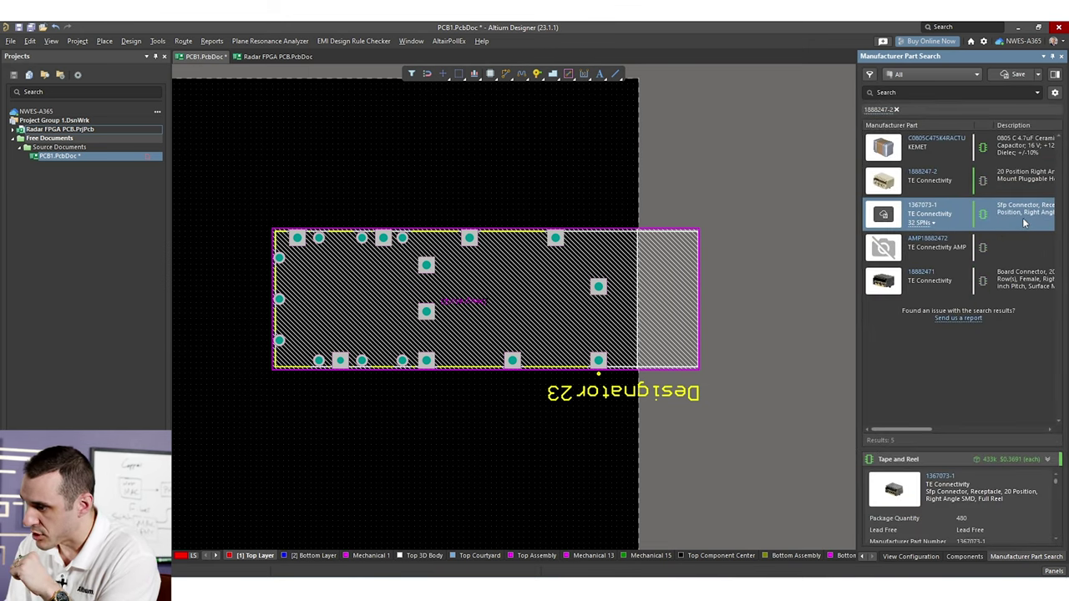
{"action": "right_click", "coordinate": [1024, 222]}
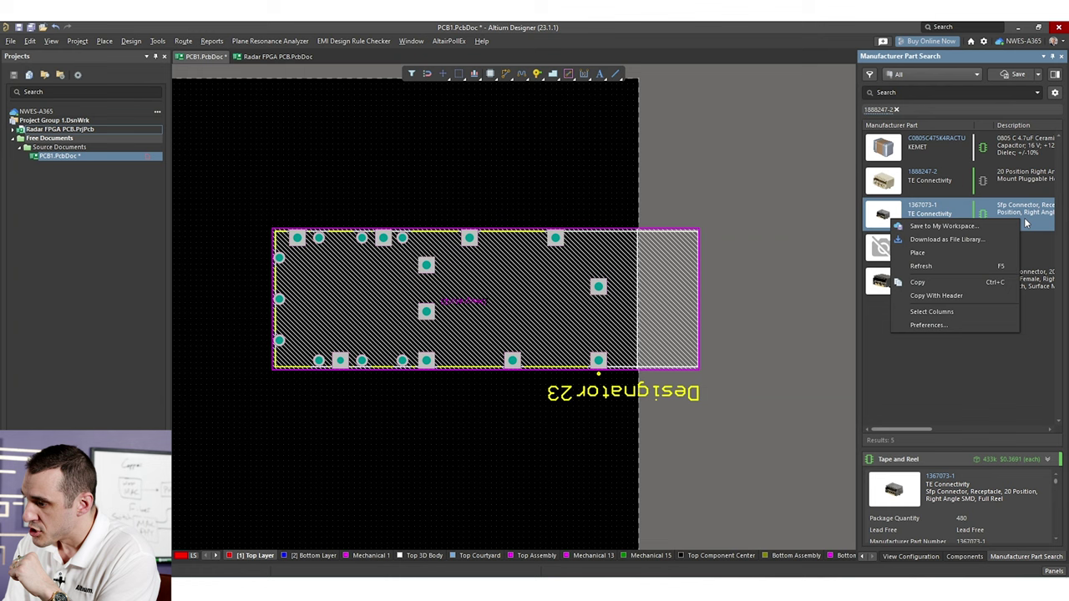
{"action": "left_click", "coordinate": [992, 253]}
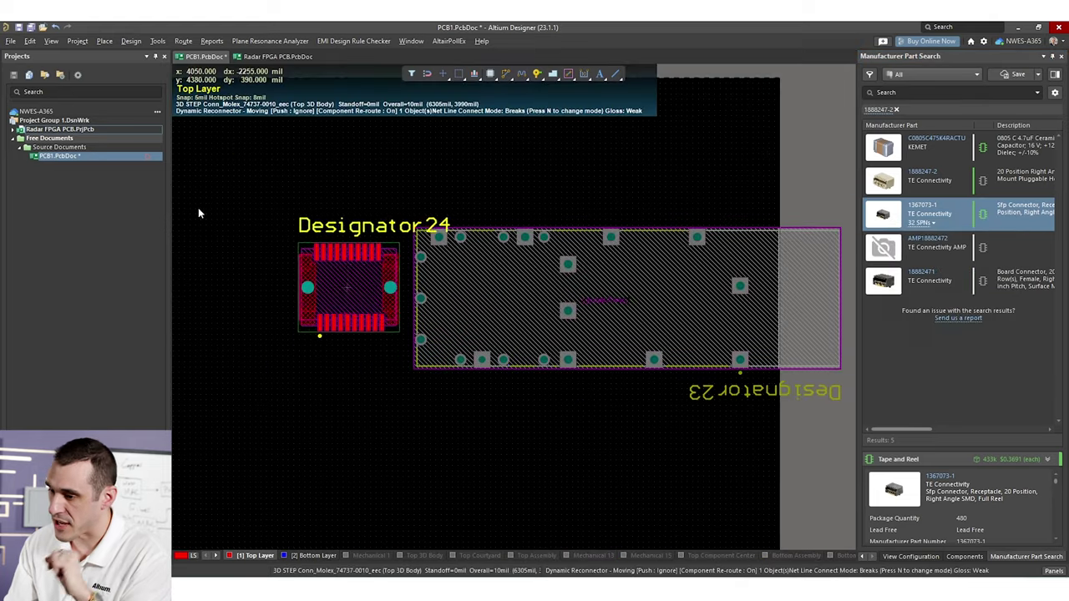
{"action": "key", "text": "space"}
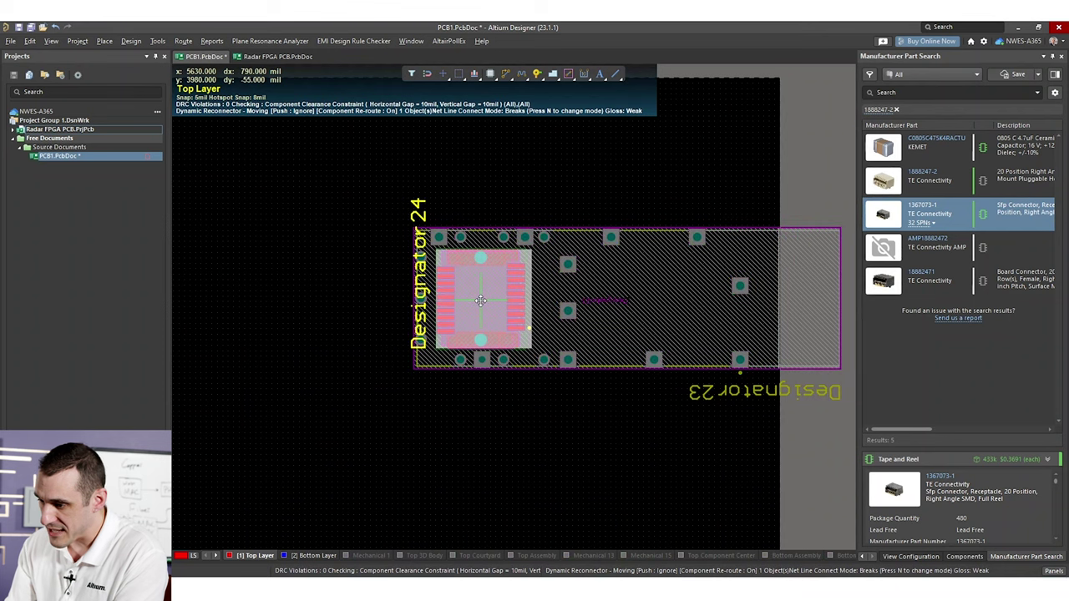
- Drop the TE 1367073-1 connector (Designator24) inside the Molex cage outline among its pads
{"action": "left_click", "coordinate": [480, 301]}
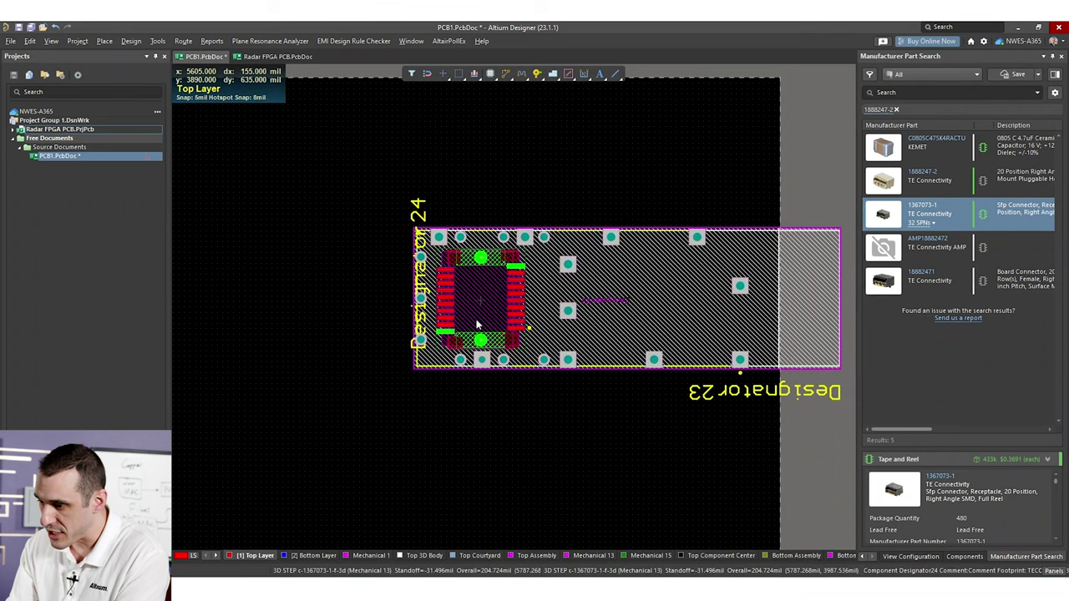
{"action": "scroll", "coordinate": [481, 324], "scroll_direction": "up", "scroll_amount": 1, "text": "ctrl"}
{"action": "scroll", "coordinate": [480, 325], "scroll_direction": "up", "scroll_amount": 3, "text": "ctrl"}
{"action": "scroll", "coordinate": [485, 413], "scroll_direction": "up", "scroll_amount": 1, "text": "ctrl"}
{"action": "left_click_drag", "start_coordinate": [484, 413], "coordinate": [484, 413]}
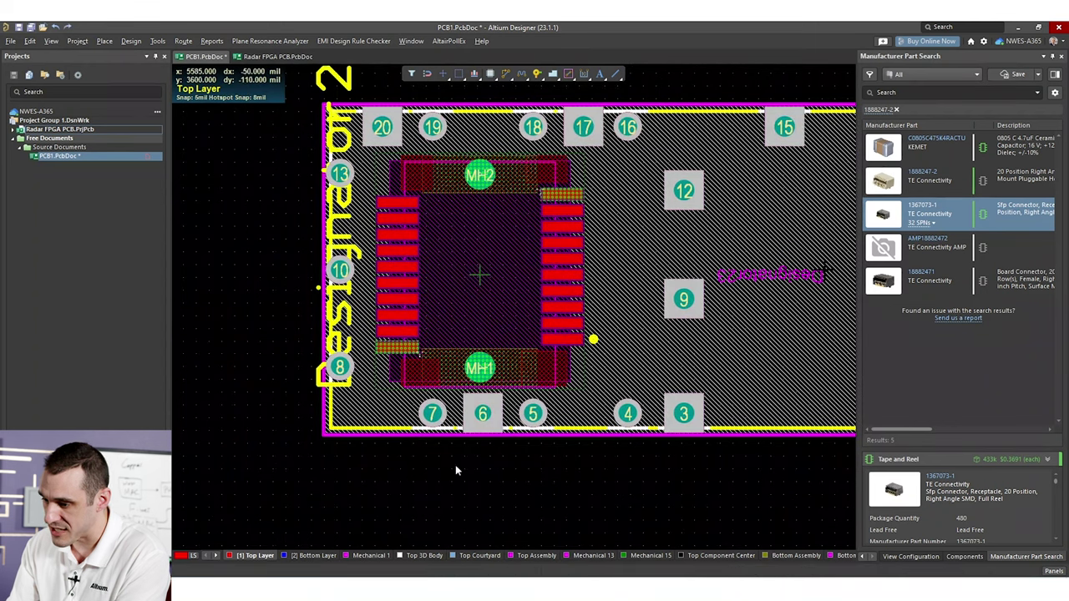
{"action": "left_click", "coordinate": [451, 267]}
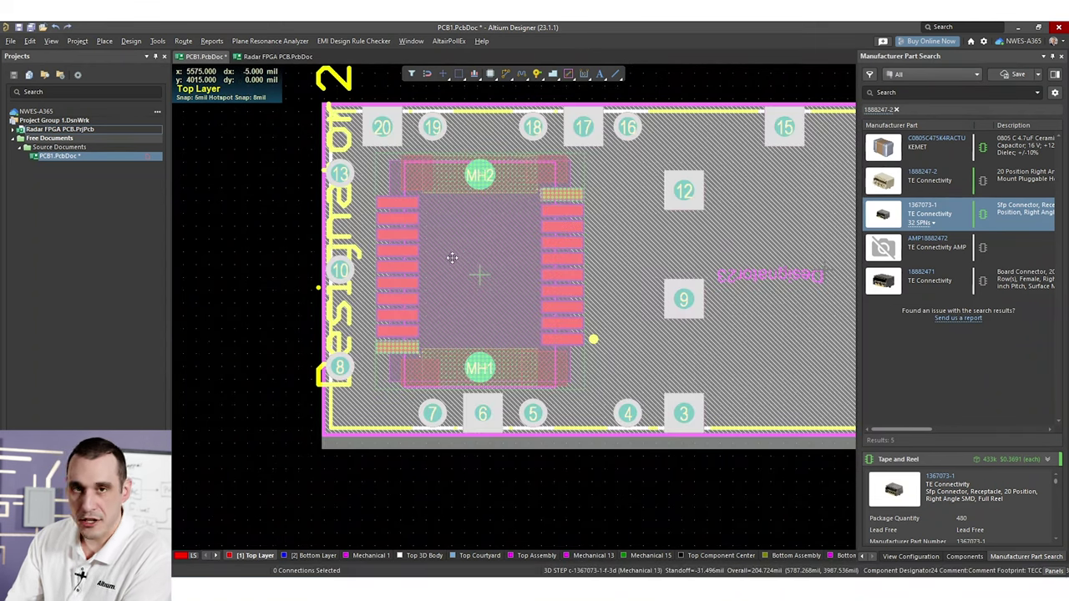
- Open the Molex 74737-0009 datasheet at its recommended footprint layout, then return to Altium
{"action": "key", "text": "alt+Tab"}
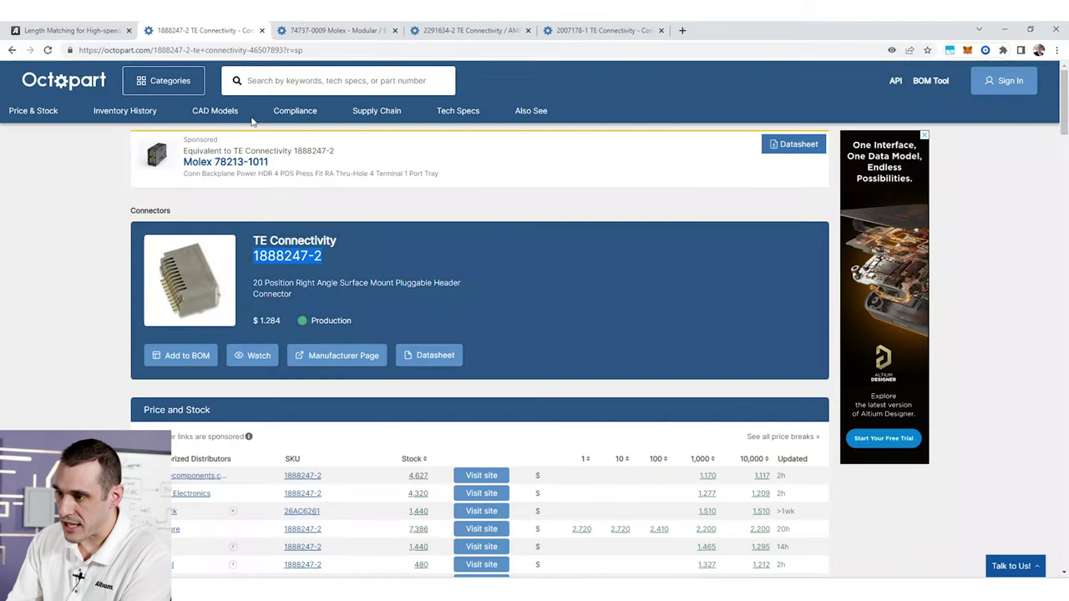
{"action": "left_click", "coordinate": [330, 29]}
{"action": "left_click", "coordinate": [385, 261]}
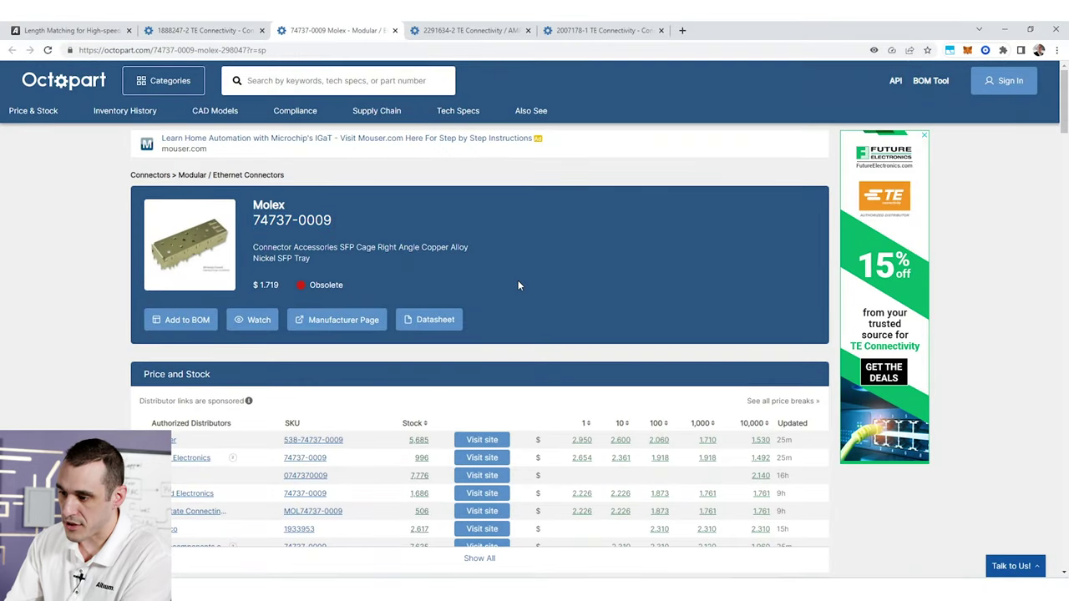
{"action": "left_click", "coordinate": [429, 320]}
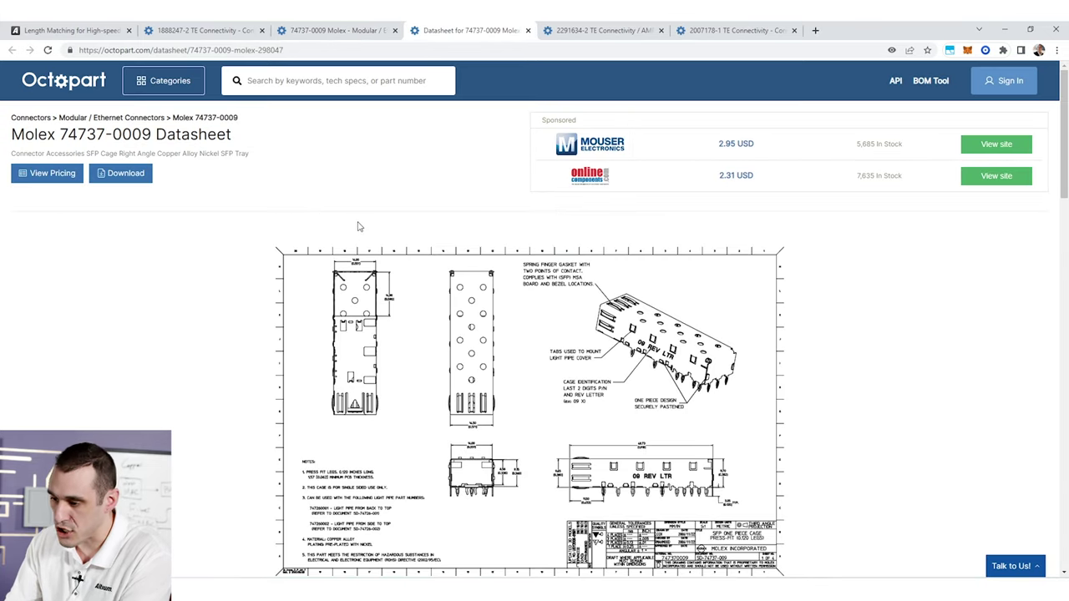
{"action": "scroll", "coordinate": [358, 226], "scroll_direction": "down", "scroll_amount": 6}
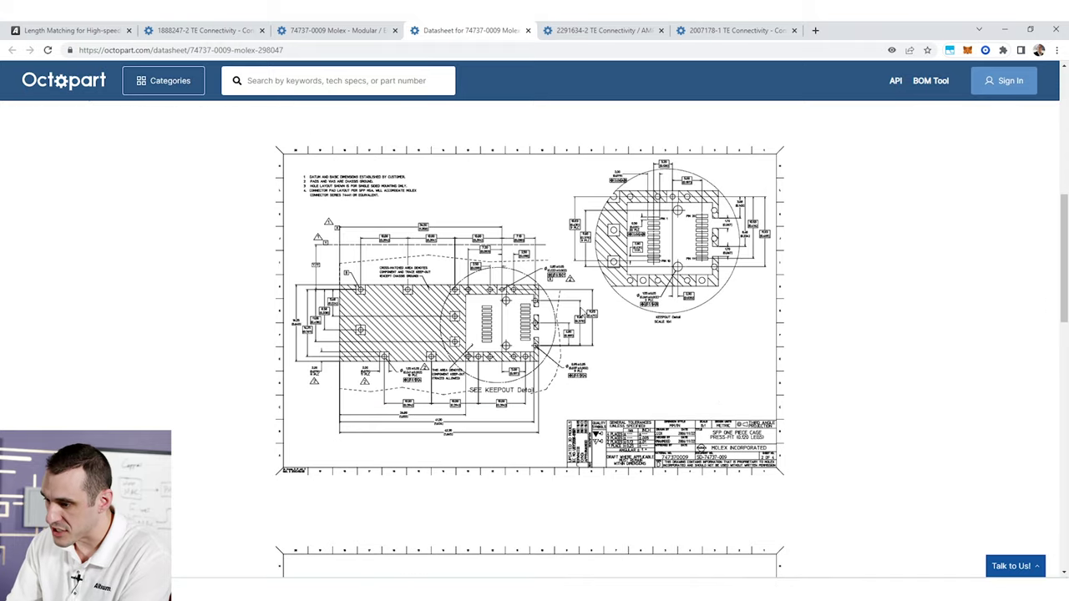
{"action": "scroll", "coordinate": [581, 311], "scroll_direction": "up", "scroll_amount": 2, "text": "ctrl"}
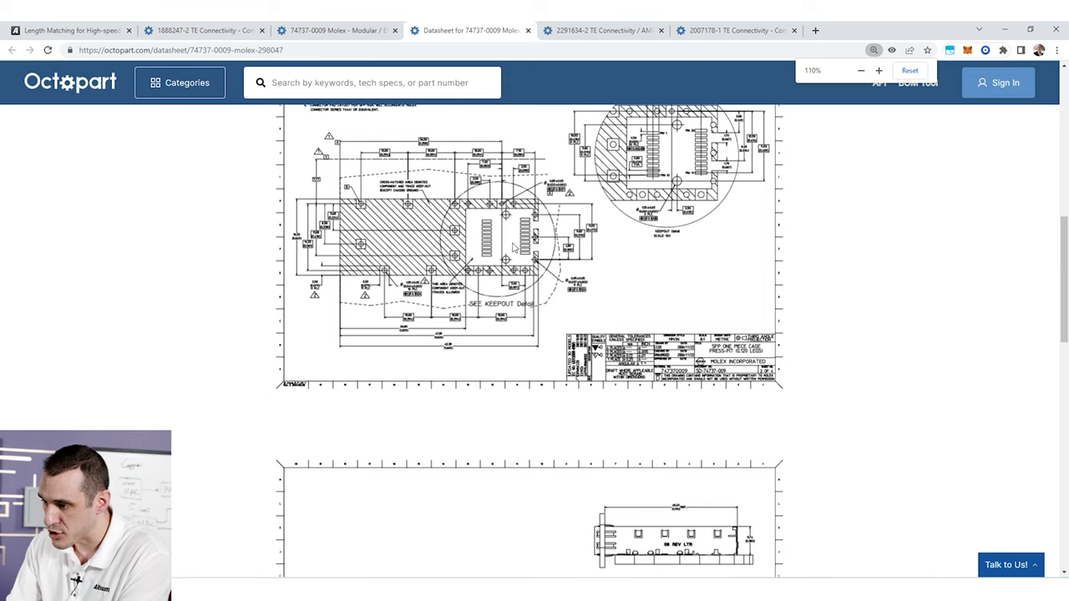
{"action": "scroll", "coordinate": [512, 251], "scroll_direction": "up", "scroll_amount": 1}
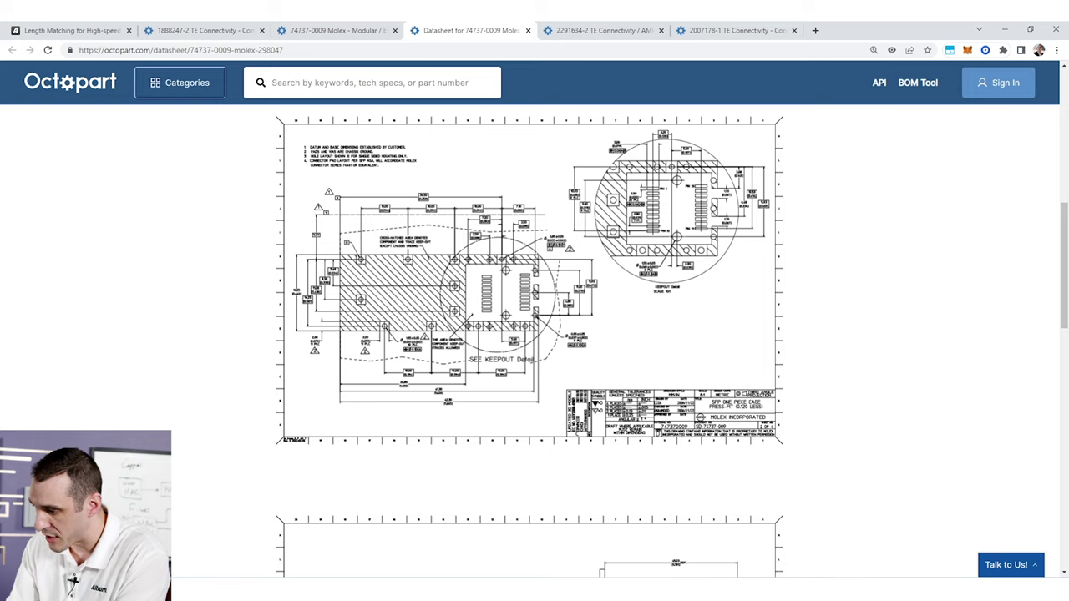
{"action": "key", "text": "alt+Tab"}
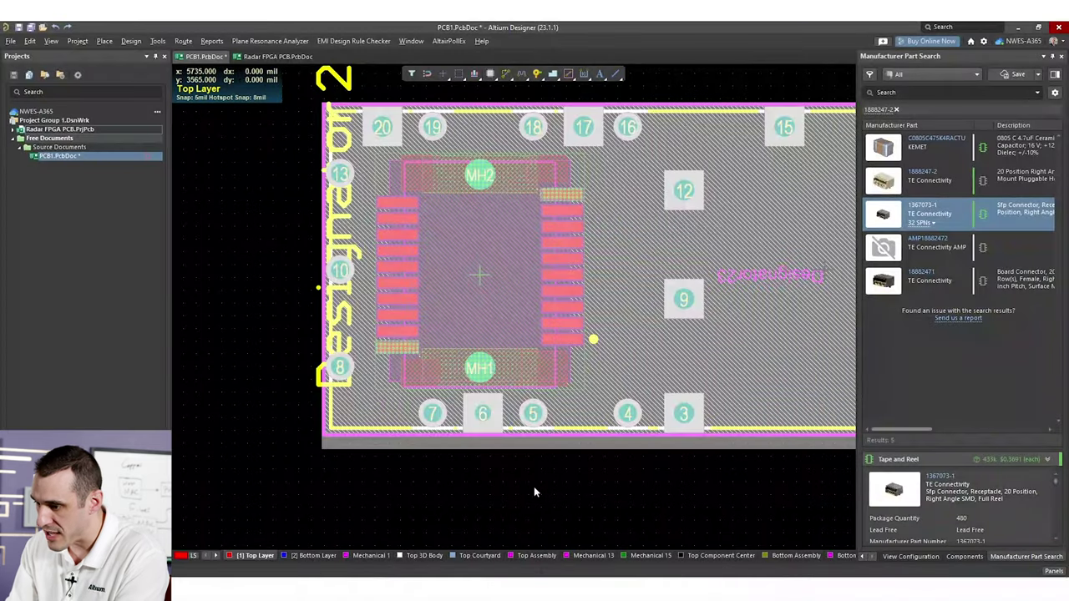
- Pick the TE connector out of the overlap and nudge it left inside the Molex cage outline
{"action": "left_click", "coordinate": [478, 276]}
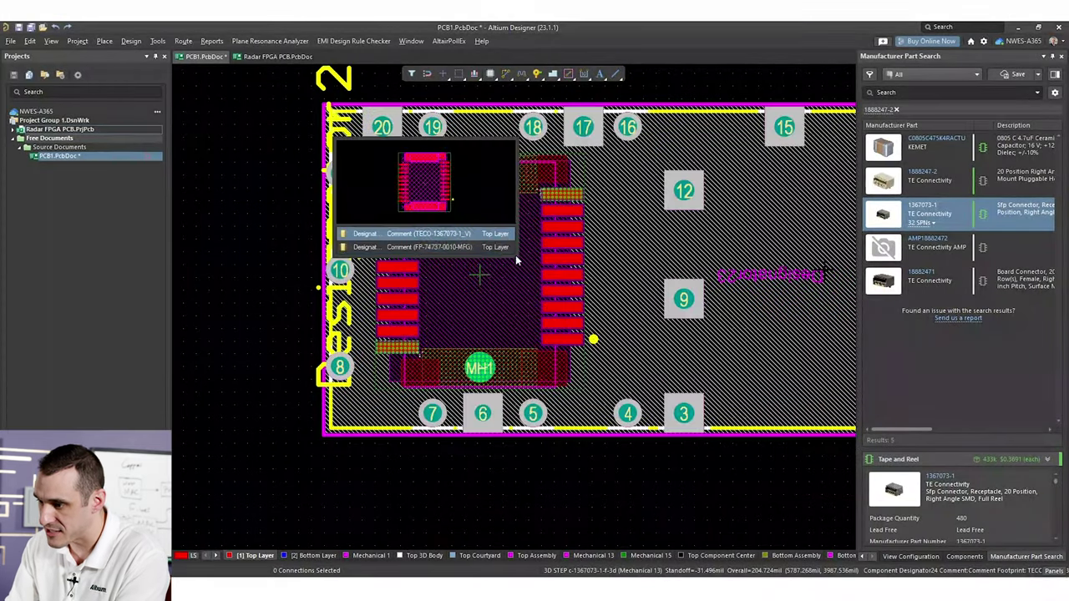
{"action": "left_click", "coordinate": [477, 234]}
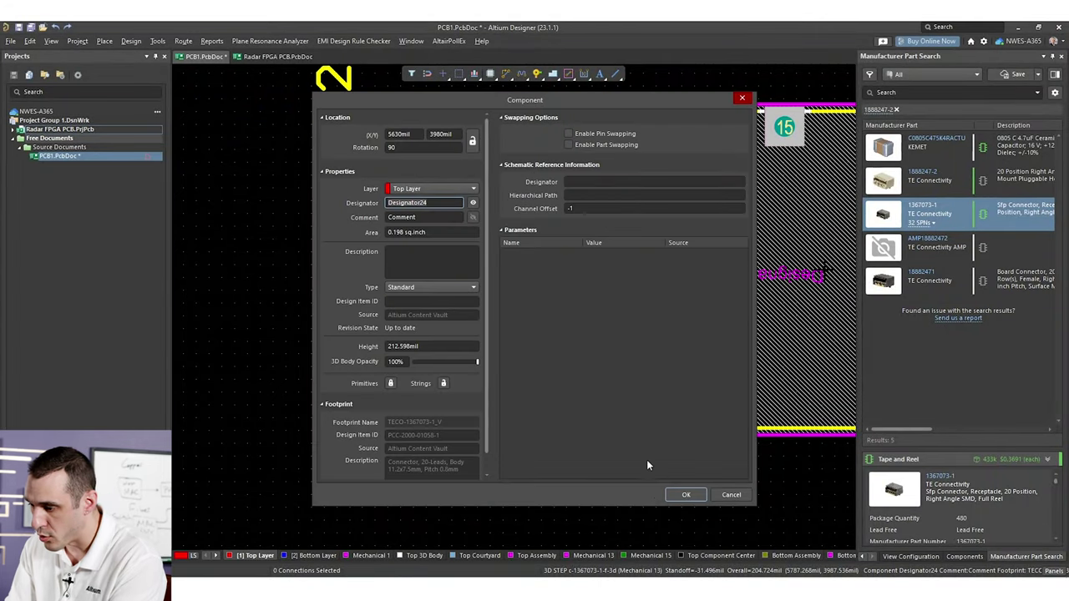
{"action": "key", "text": "Escape"}
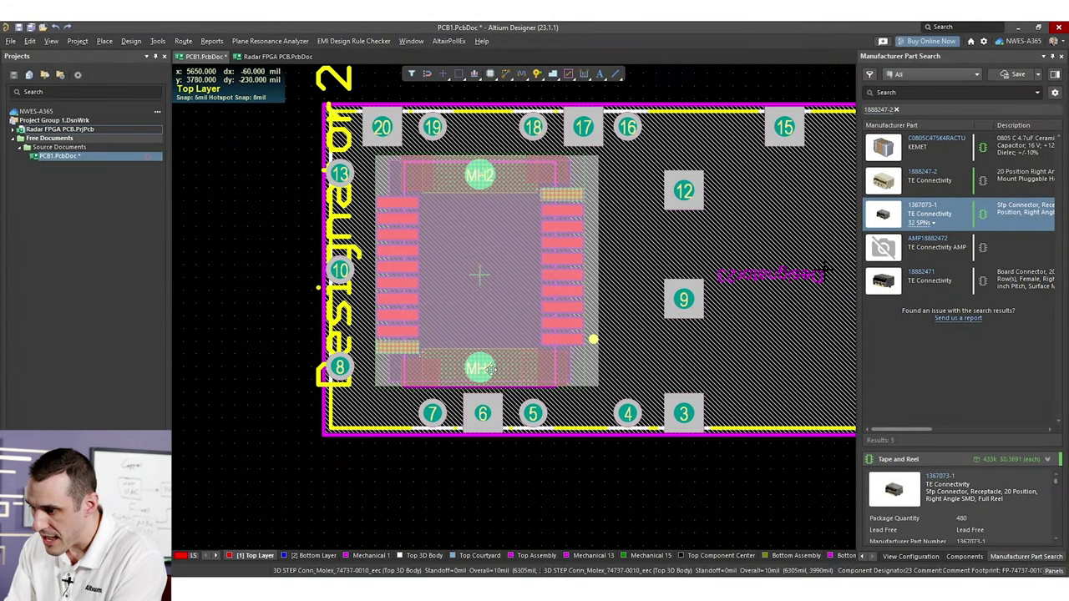
{"action": "left_click_drag", "start_coordinate": [501, 311], "coordinate": [470, 274]}
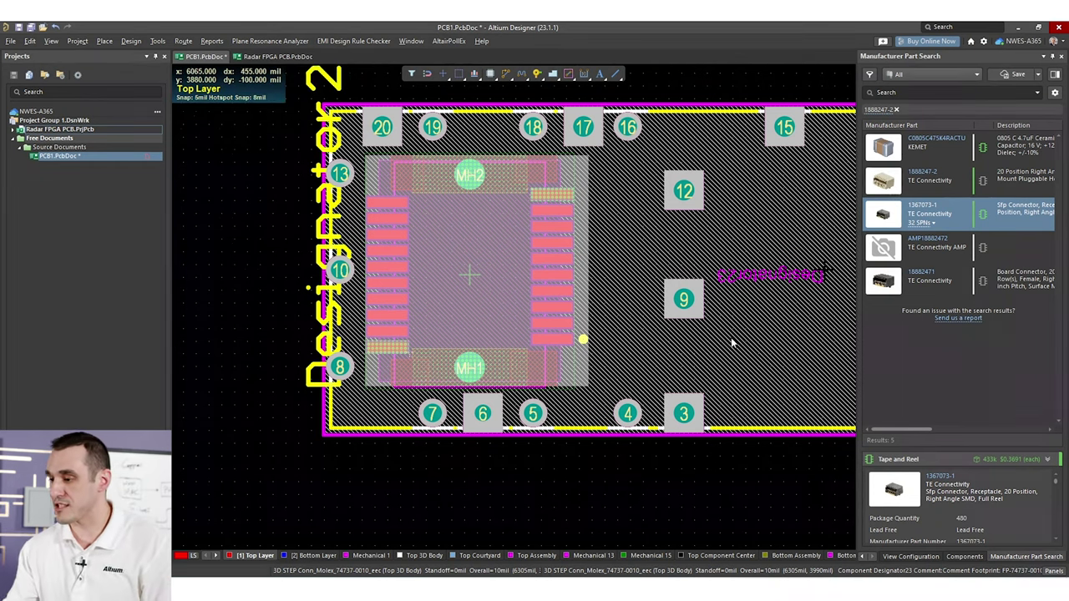
{"action": "right_click_drag", "start_coordinate": [727, 339], "coordinate": [449, 331]}
{"action": "scroll", "coordinate": [460, 326], "scroll_direction": "down", "scroll_amount": 3, "text": "ctrl"}
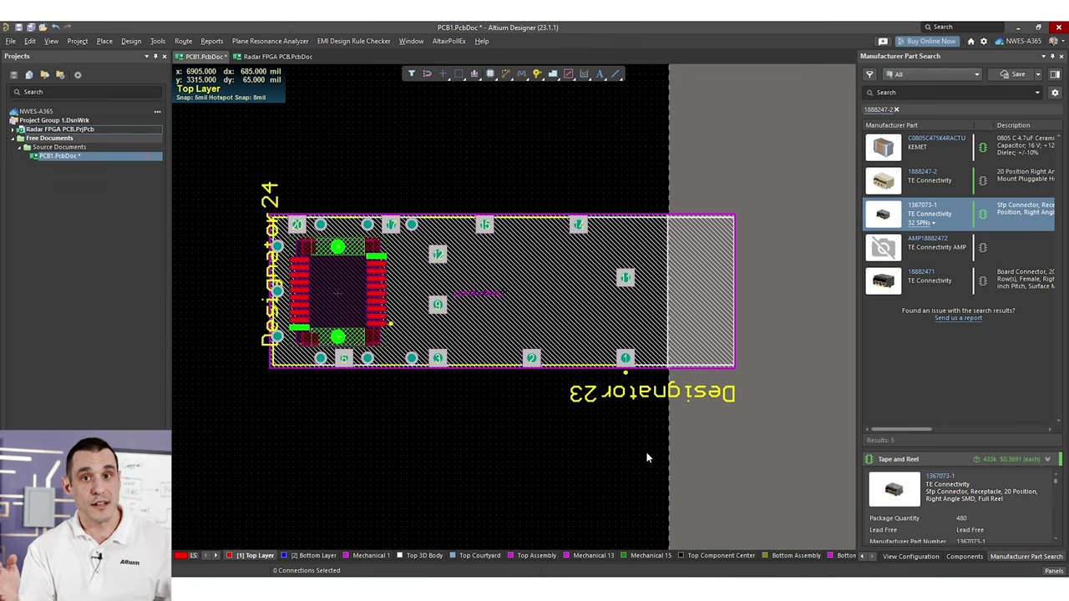
- Open the Radar FPGA PCB.PcbDoc board and view its SFP+ area in 3D, then 2D
{"action": "left_click", "coordinate": [277, 56]}
{"action": "scroll", "coordinate": [601, 248], "scroll_direction": "right", "scroll_amount": 3, "text": "shift"}
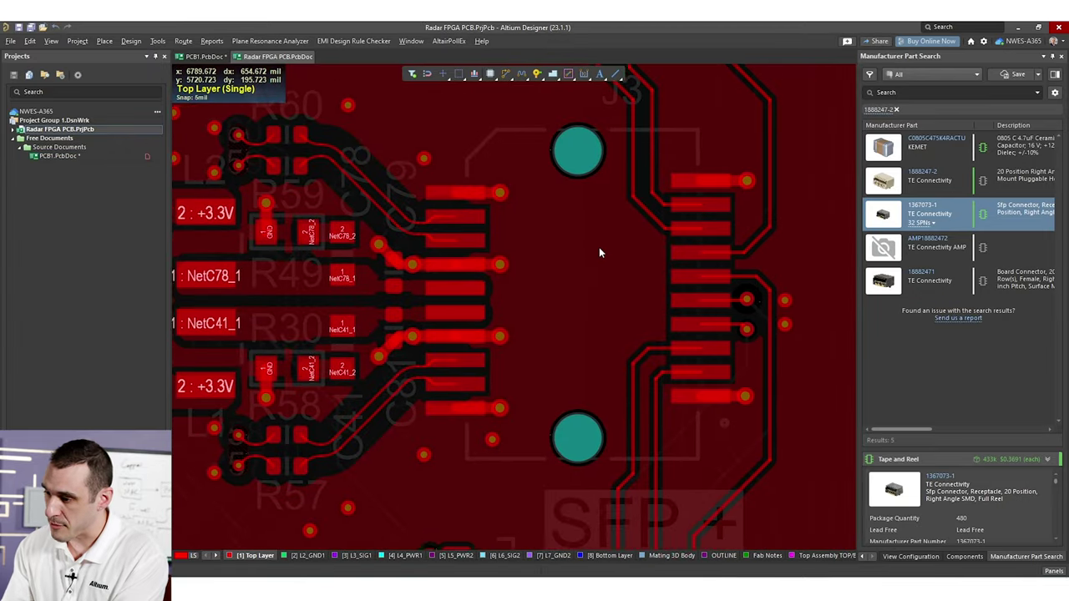
{"action": "scroll", "coordinate": [595, 245], "scroll_direction": "down", "scroll_amount": 3, "text": "ctrl"}
{"action": "key", "text": "3"}
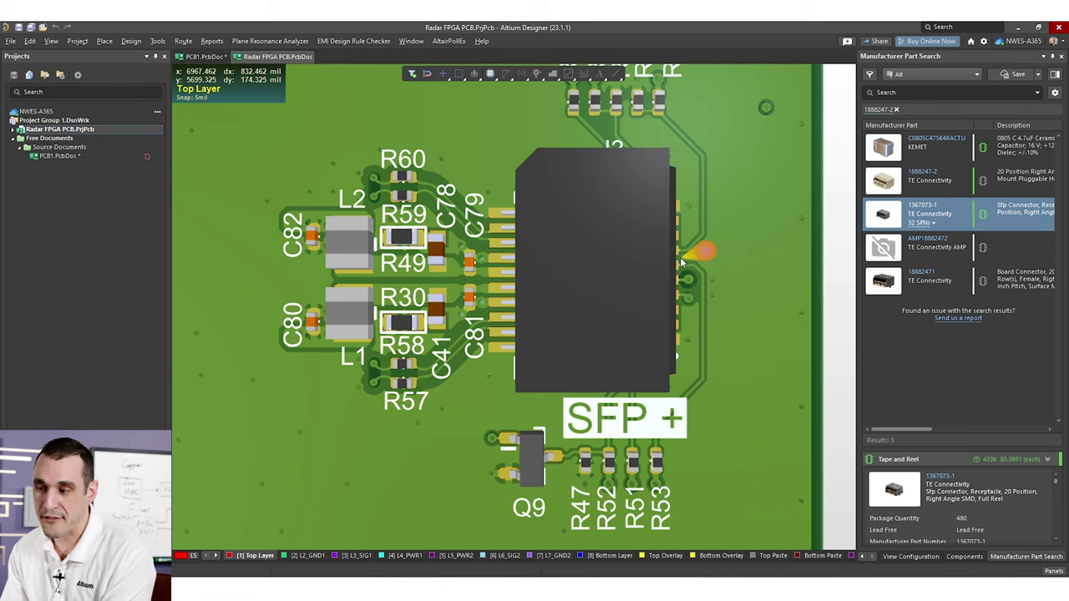
{"action": "key", "text": "2"}
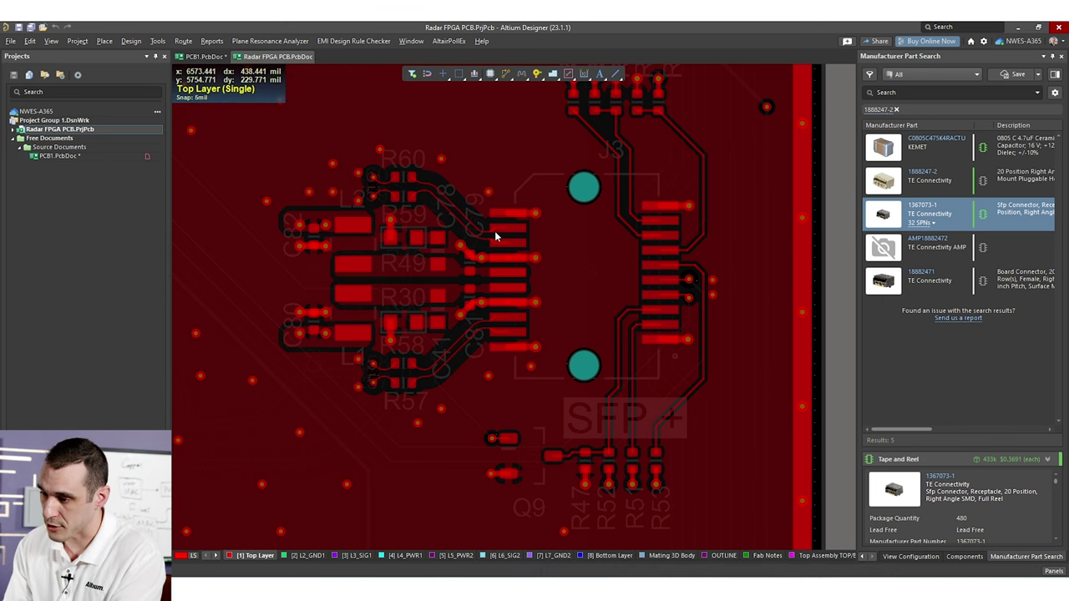
- Highlight the SFP0_RDC pair and bring the SFP0_TDC pair at connector J3 into view
{"action": "scroll", "coordinate": [495, 236], "scroll_direction": "up", "scroll_amount": 5, "text": "ctrl"}
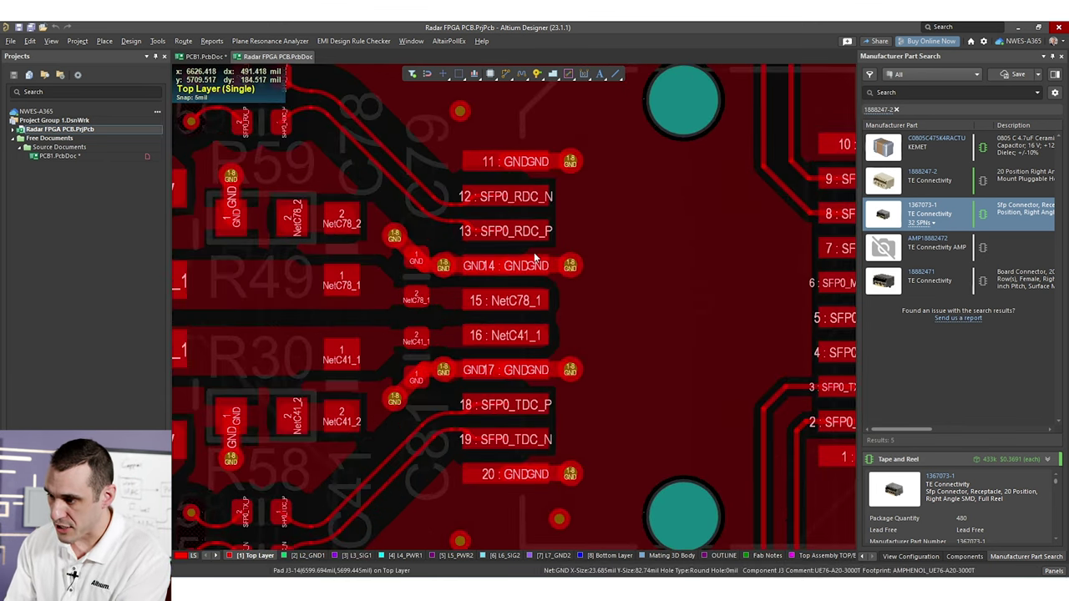
{"action": "left_click", "coordinate": [501, 201]}
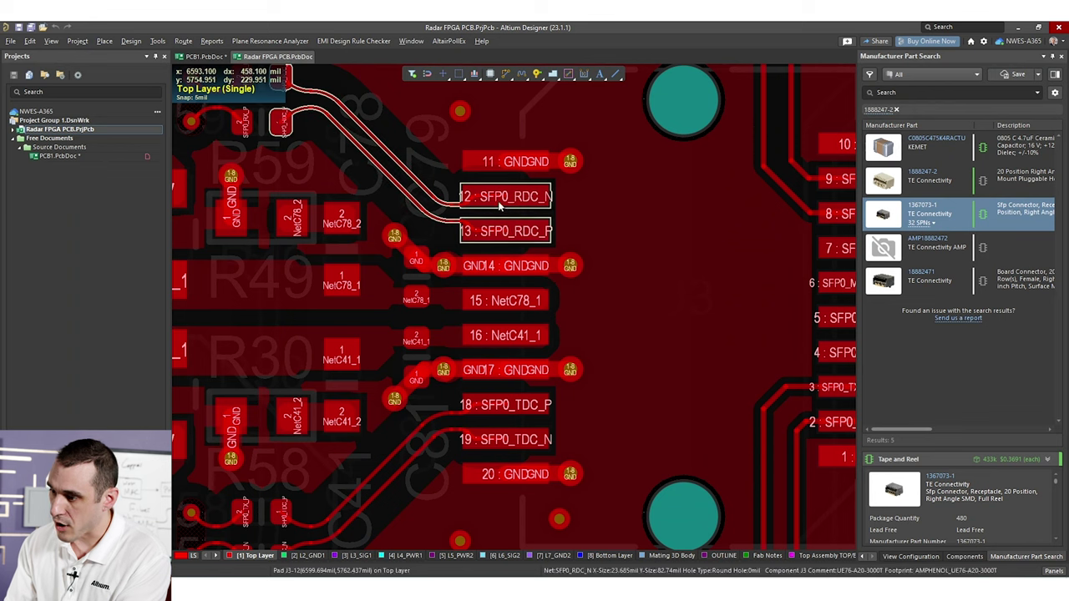
{"action": "right_click_drag", "start_coordinate": [571, 237], "coordinate": [600, 147]}
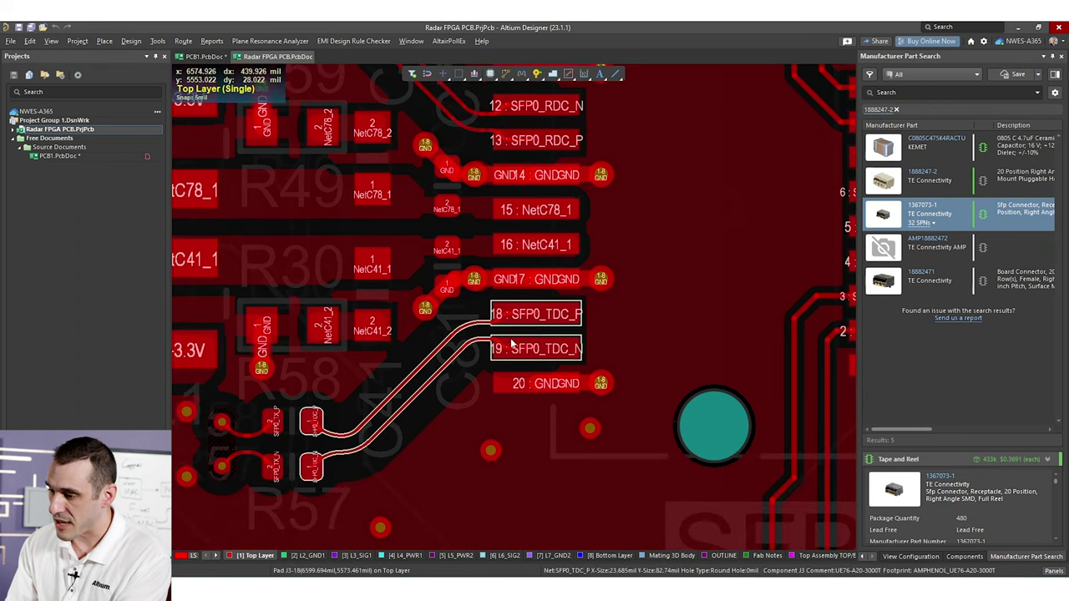
{"action": "scroll", "coordinate": [657, 264], "scroll_direction": "down", "scroll_amount": 4, "text": "ctrl"}
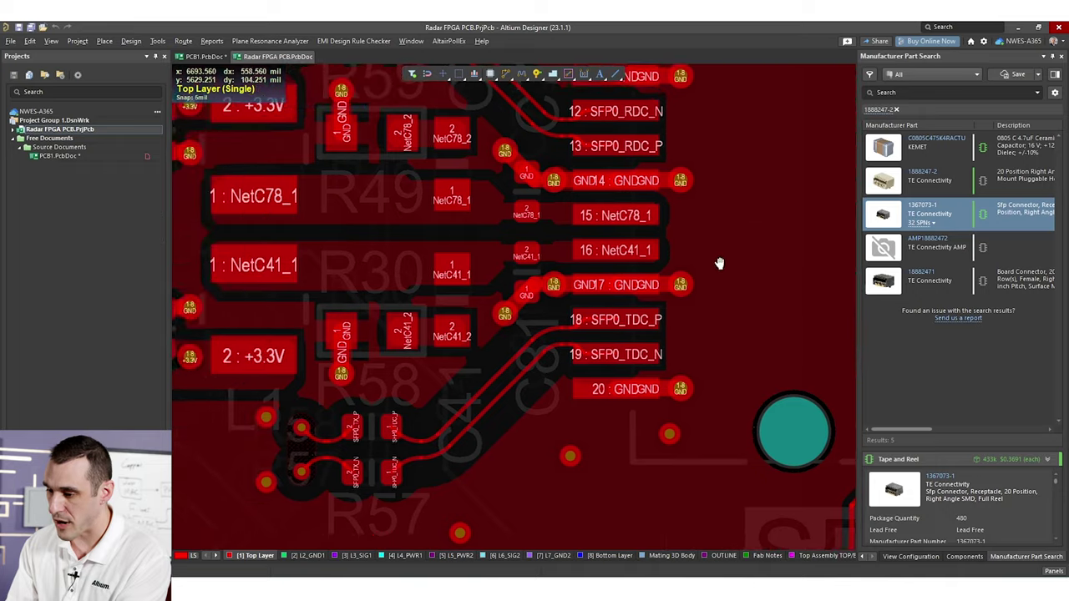
{"action": "right_click_drag", "start_coordinate": [546, 291], "coordinate": [462, 342]}
{"action": "scroll", "coordinate": [608, 306], "scroll_direction": "down", "scroll_amount": 2, "text": "ctrl"}
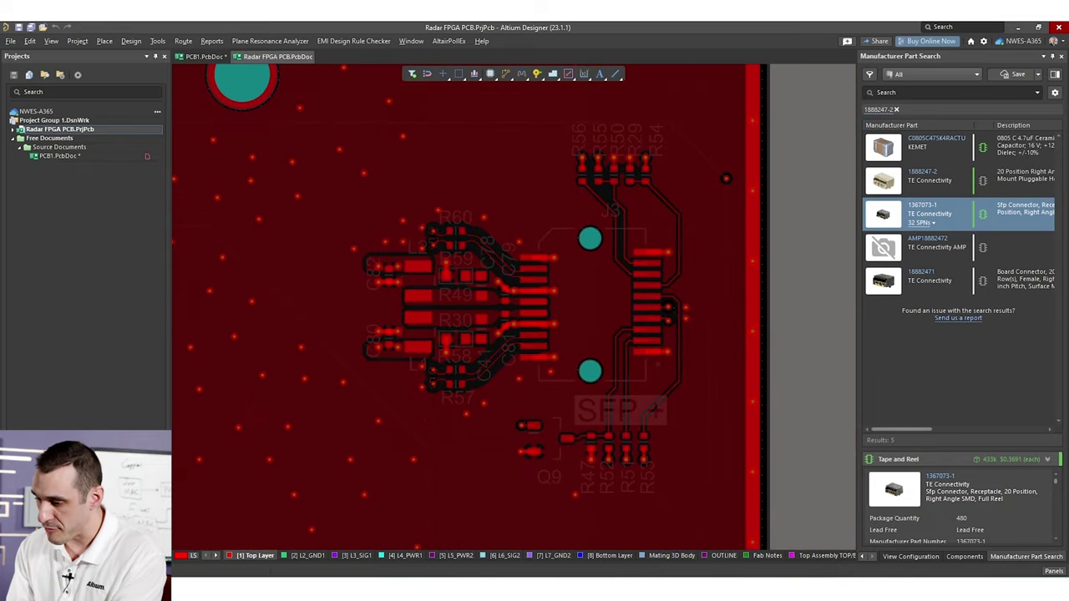
- Show inner layer L6_SIG2 and pan across the serpentine SFP+ pair routing into J3
{"action": "left_click", "coordinate": [499, 558]}
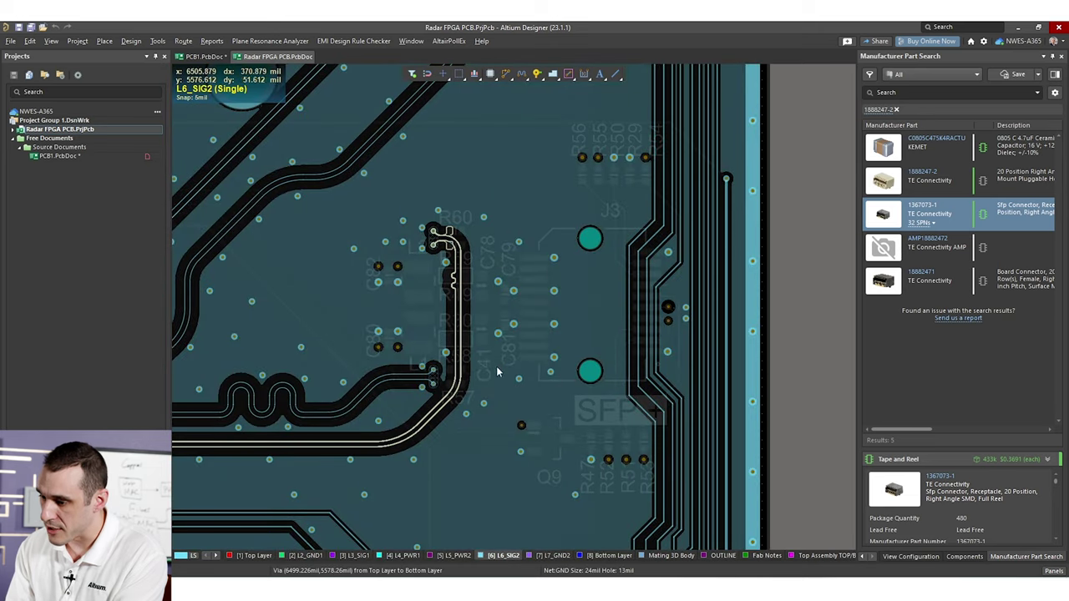
{"action": "left_click", "coordinate": [435, 386]}
{"action": "mouse_move", "coordinate": [359, 407]}
{"action": "right_mouse_down"}
{"action": "mouse_move", "coordinate": [759, 342]}
{"action": "mouse_move", "coordinate": [526, 389]}
{"action": "mouse_move", "coordinate": [685, 365]}
{"action": "mouse_move", "coordinate": [680, 339]}
{"action": "mouse_move", "coordinate": [557, 375]}
{"action": "mouse_move", "coordinate": [280, 424]}
{"action": "mouse_move", "coordinate": [350, 401]}
{"action": "right_mouse_up"}
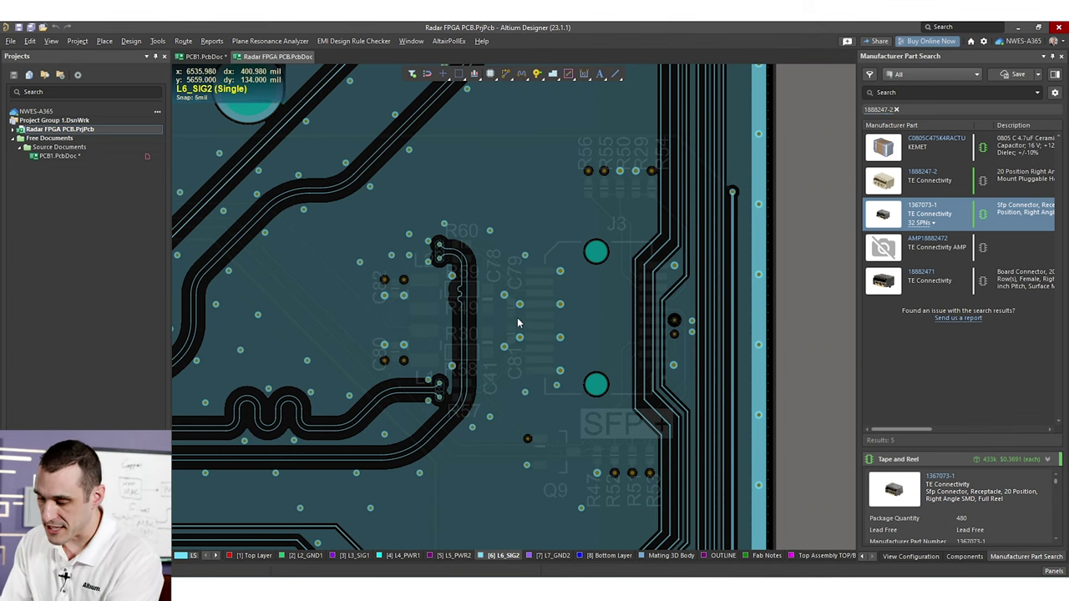
- Show only the Top Layer and zoom in on the +3.3V supply pads beside the SFP+ connector
{"action": "key", "text": "KP_Multiply"}
{"action": "scroll", "coordinate": [450, 363], "scroll_direction": "up", "scroll_amount": 3, "text": "ctrl"}
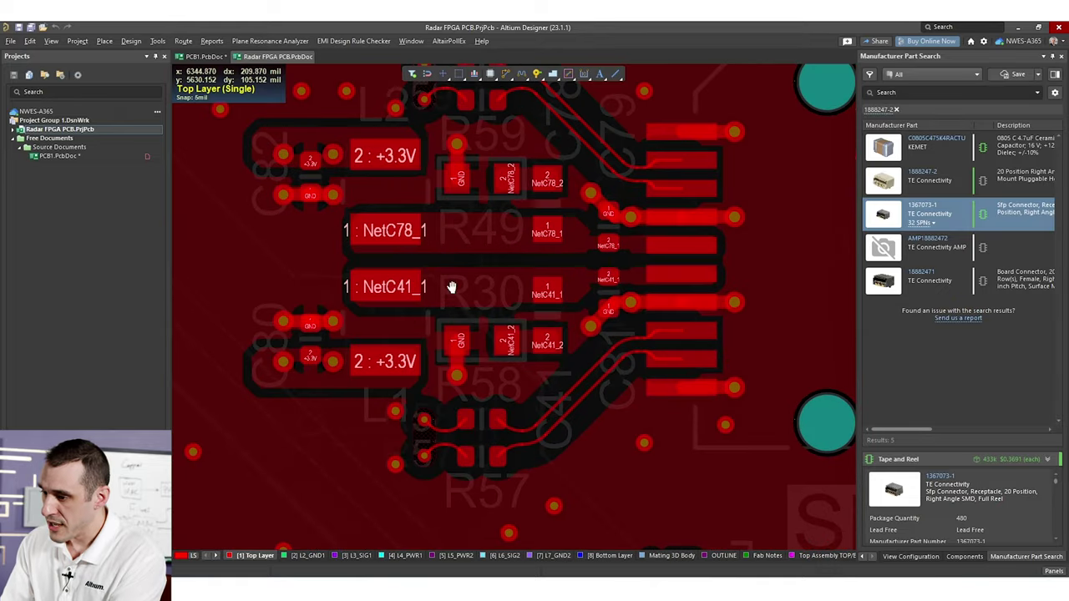
{"action": "scroll", "coordinate": [434, 243], "scroll_direction": "up", "scroll_amount": 1}
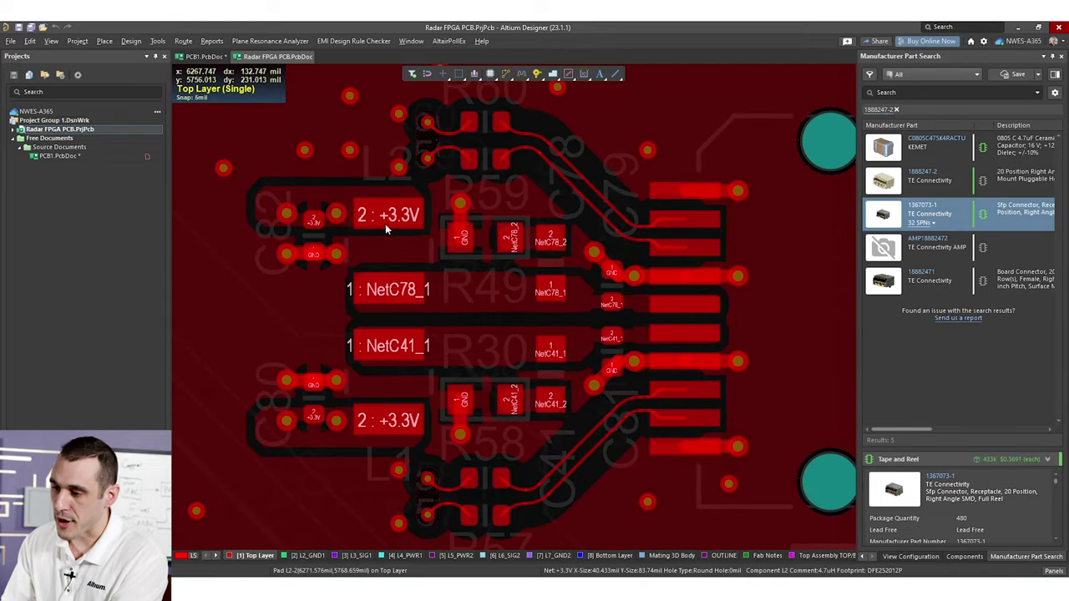